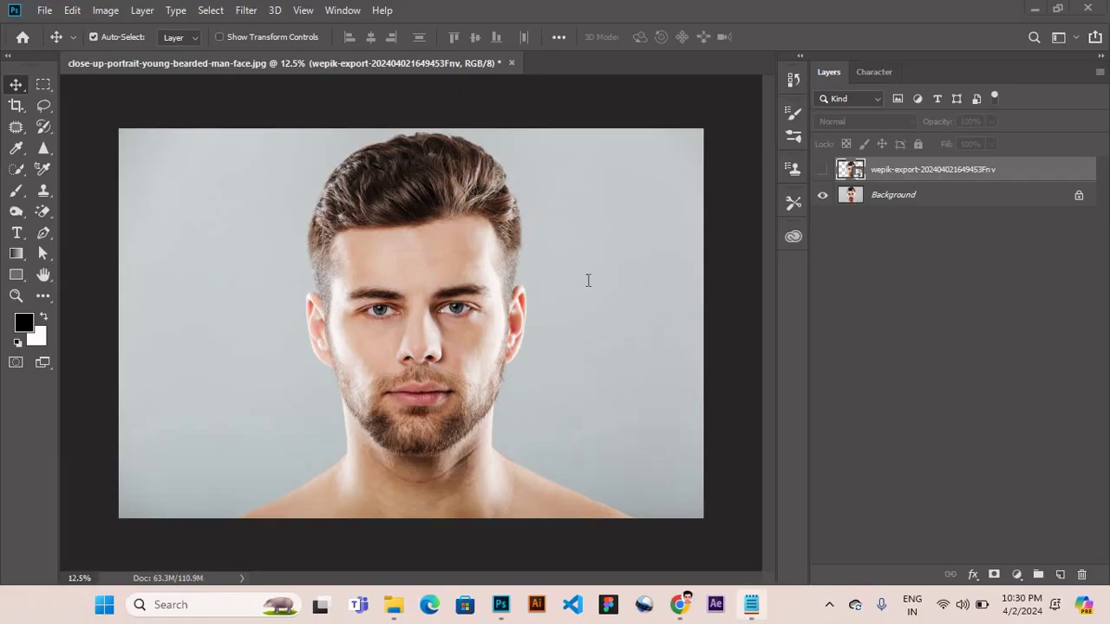
Step: Add the line 'Let's get started' under the portrait-effects title in Notepad, then return to Photoshop
{"action": "key", "text": "ctrl+a"}
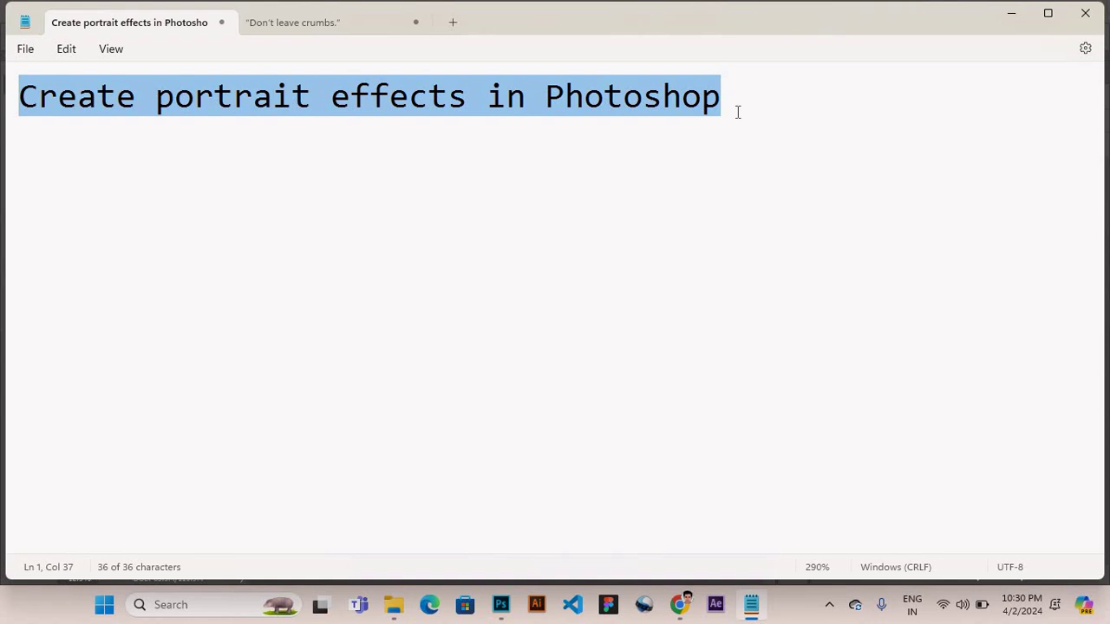
{"action": "left_click", "coordinate": [739, 119]}
{"action": "type", "text": "Let's "}
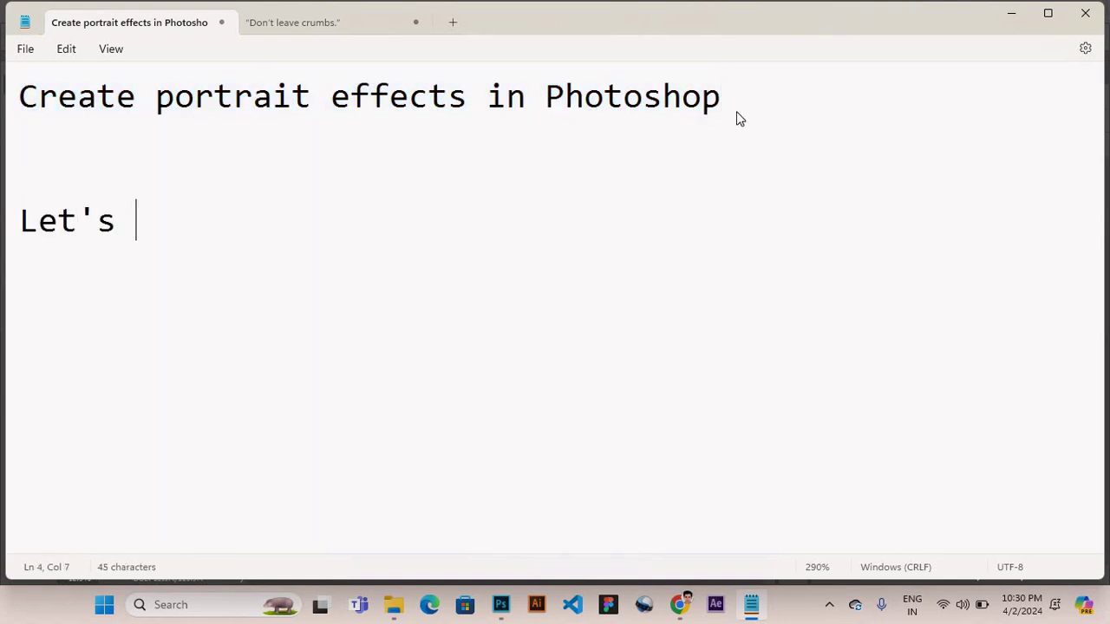
{"action": "type", "text": "get started"}
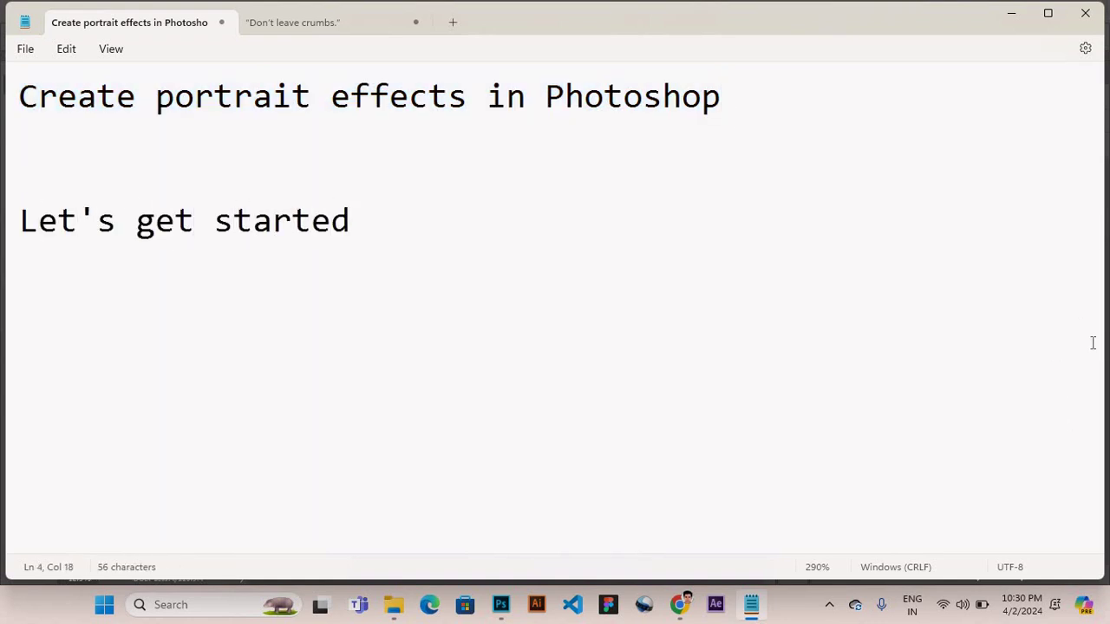
{"action": "left_click", "coordinate": [499, 605]}
Step: Duplicate the Background layer and mask the copy to the selected subject
{"action": "left_click", "coordinate": [893, 194]}
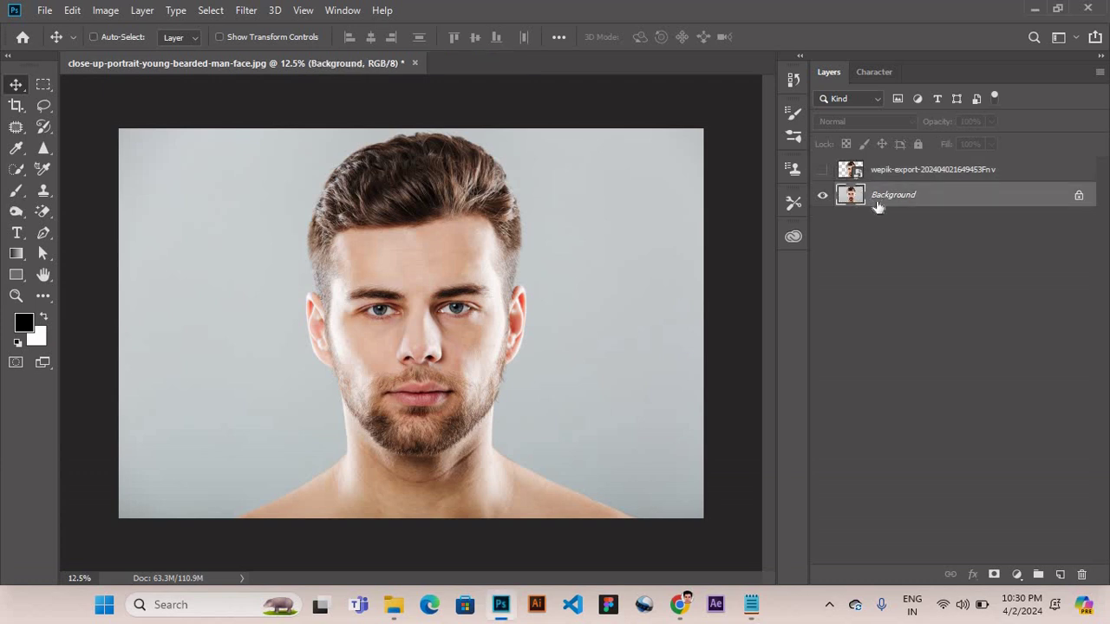
{"action": "key", "text": "ctrl+j"}
{"action": "left_click", "coordinate": [210, 9]}
{"action": "left_click", "coordinate": [234, 198]}
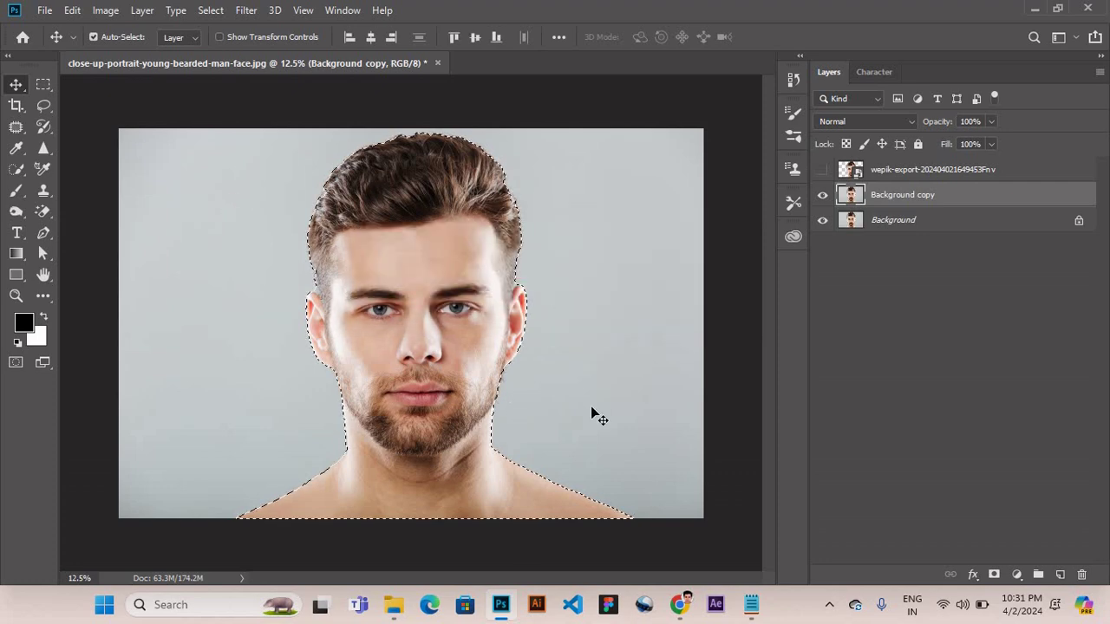
{"action": "left_click", "coordinate": [993, 574]}
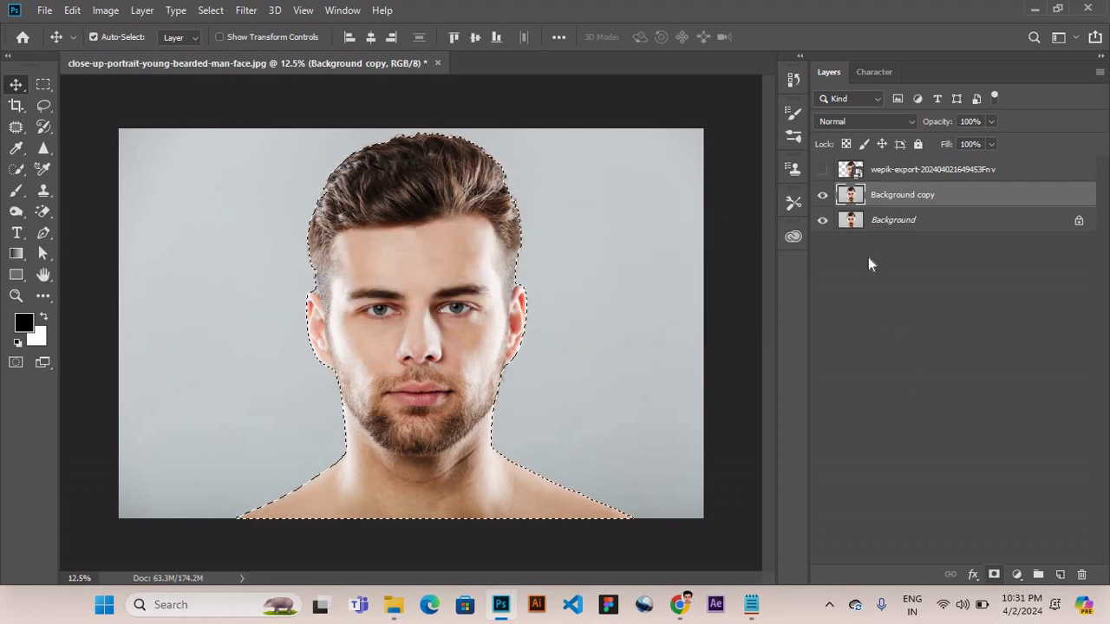
Step: Hide the Background and add an empty Layer 1 beneath the face cutout
{"action": "left_click", "coordinate": [821, 221]}
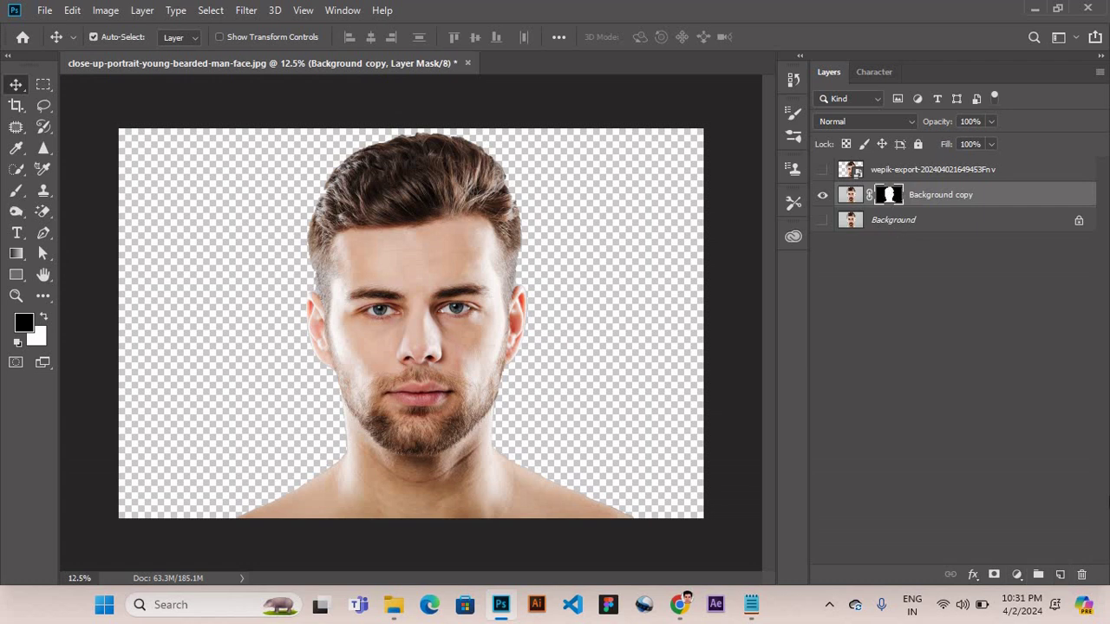
{"action": "left_click", "coordinate": [1060, 574]}
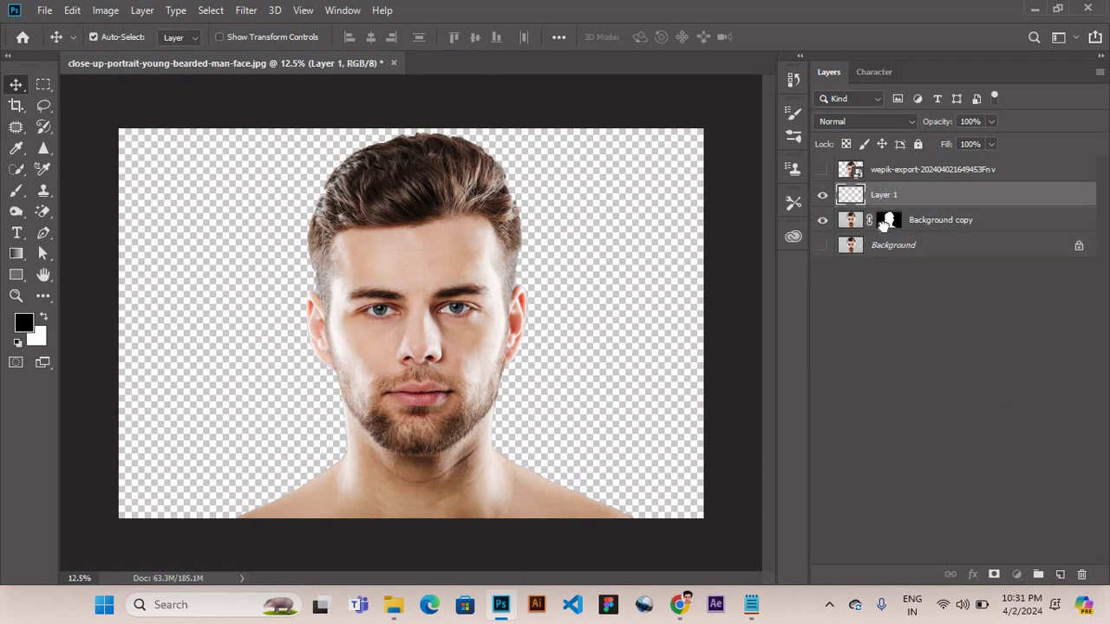
{"action": "left_click_drag", "start_coordinate": [884, 220], "coordinate": [885, 233]}
{"action": "key", "text": "alt+BackSpace"}
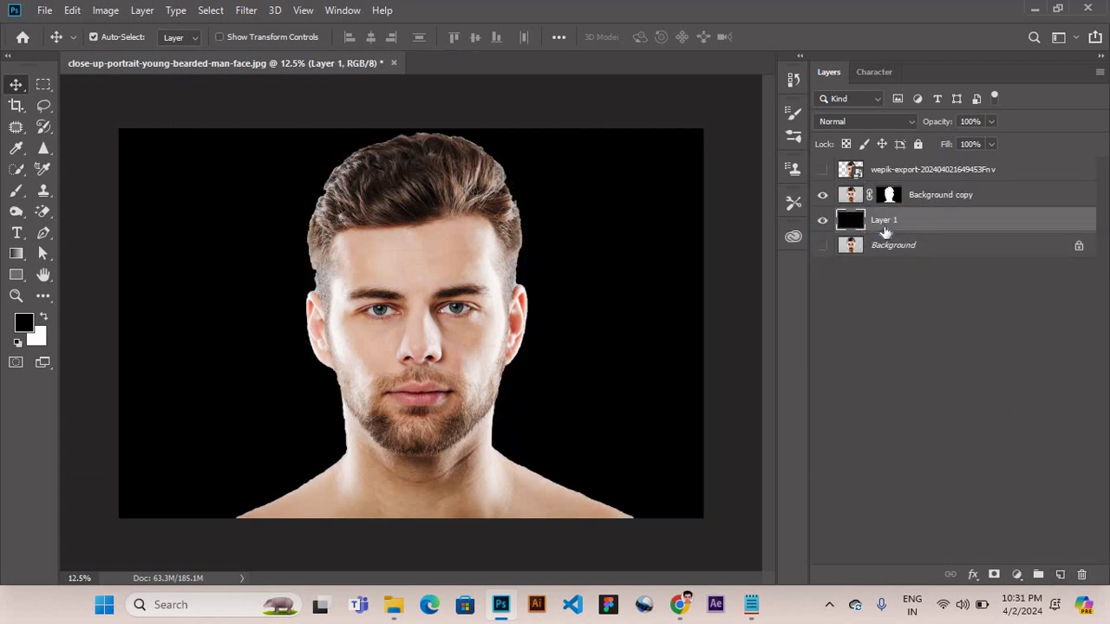
{"action": "key", "text": "ctrl+z"}
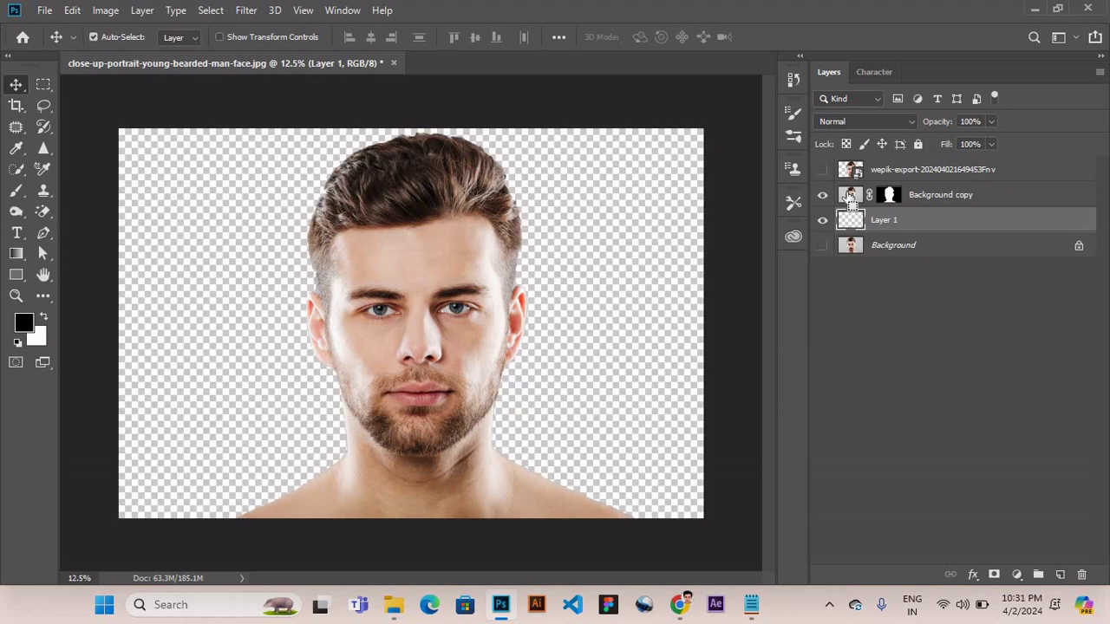
Step: Show wepik-export, give it a layer mask, and delete the Background copy layer
{"action": "left_click", "coordinate": [821, 170]}
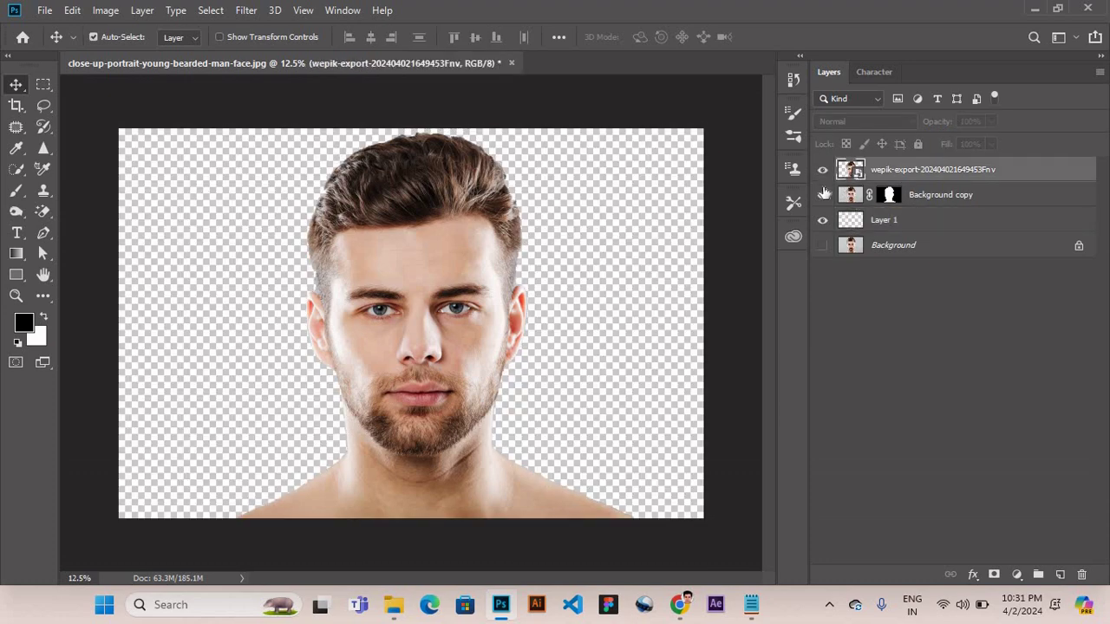
{"action": "left_click", "coordinate": [822, 195]}
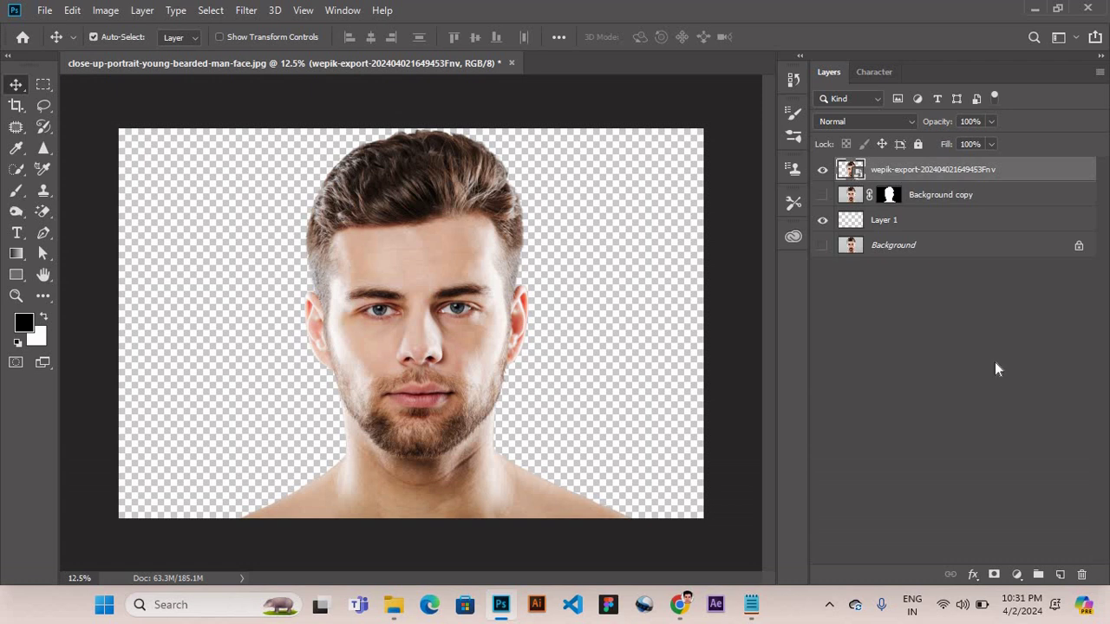
{"action": "left_click", "coordinate": [995, 577]}
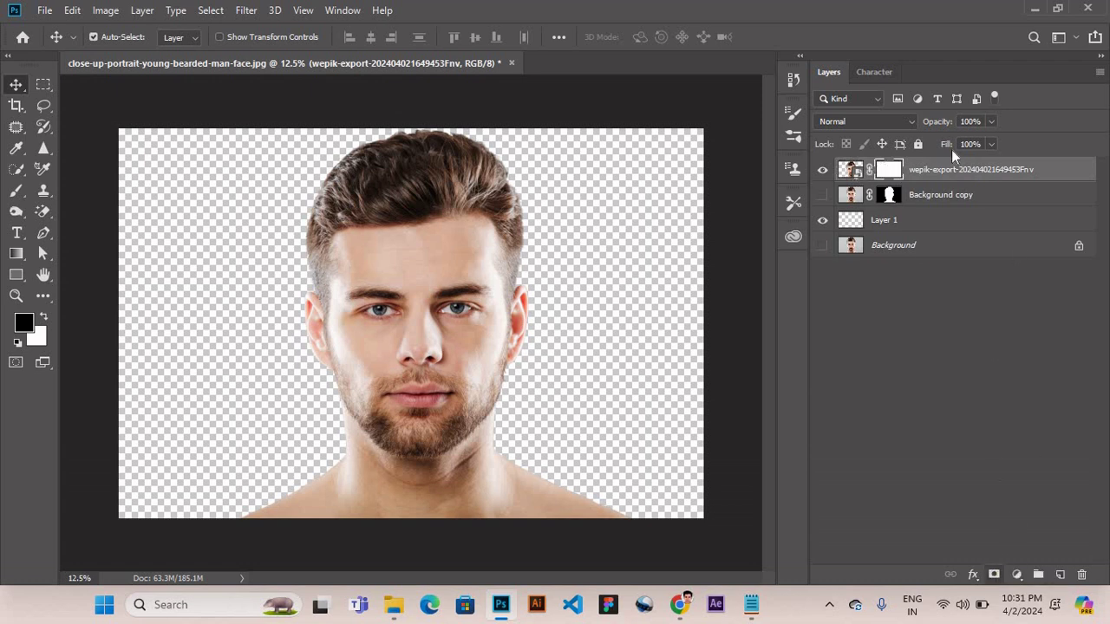
{"action": "left_click", "coordinate": [852, 196]}
{"action": "key", "text": "Delete"}
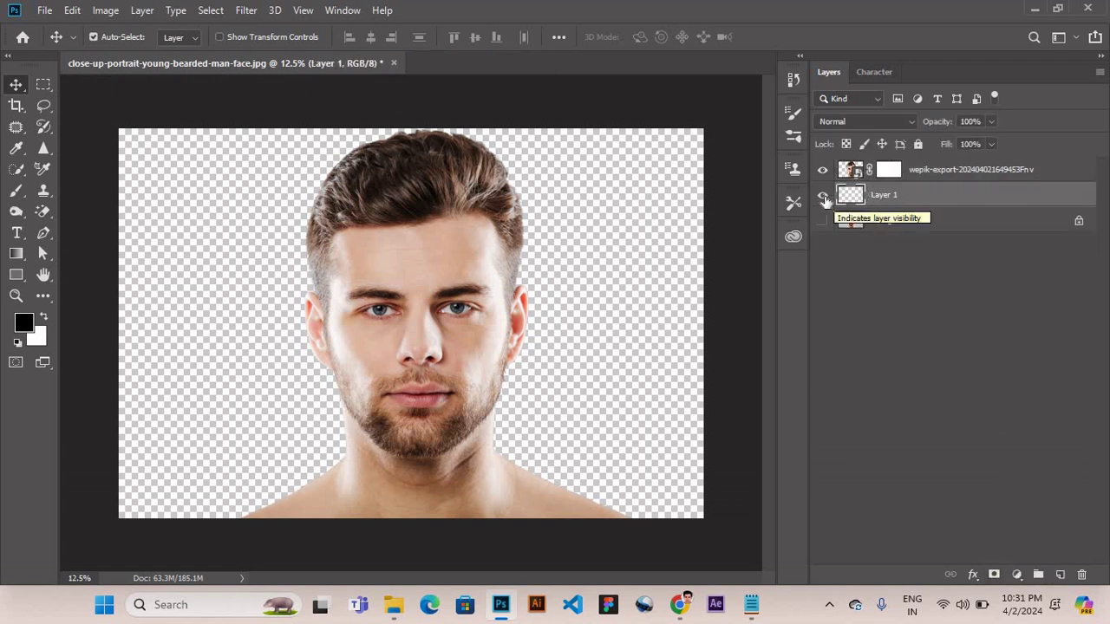
Step: Hide Layer 1, duplicate wepik-export, and mask out the right half of the copy
{"action": "left_click", "coordinate": [822, 195]}
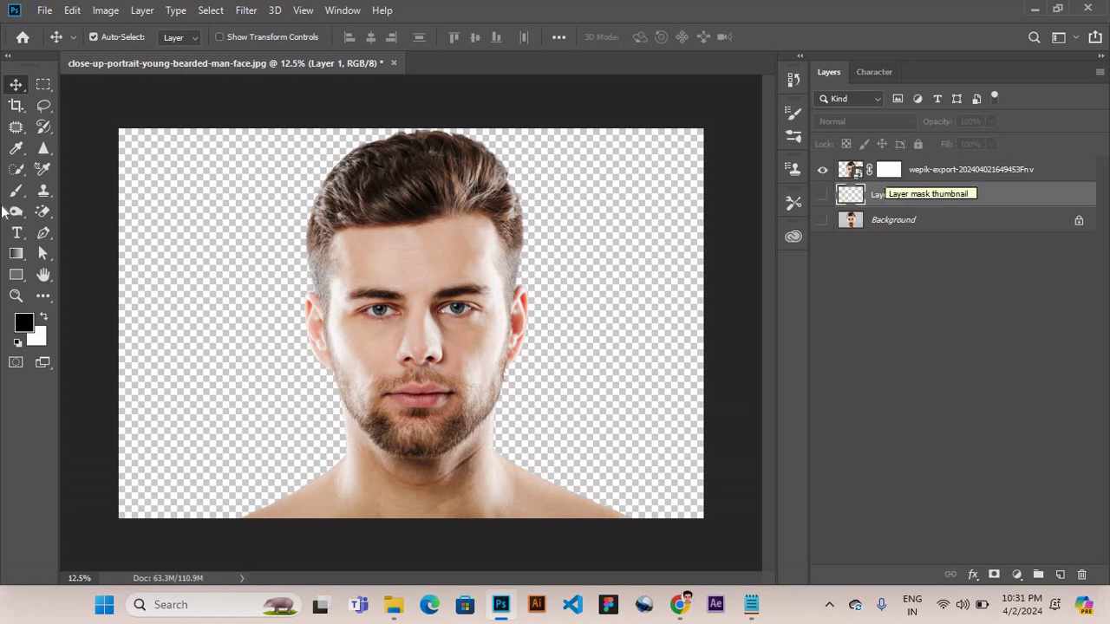
{"action": "left_click", "coordinate": [888, 170]}
{"action": "key", "text": "ctrl+j"}
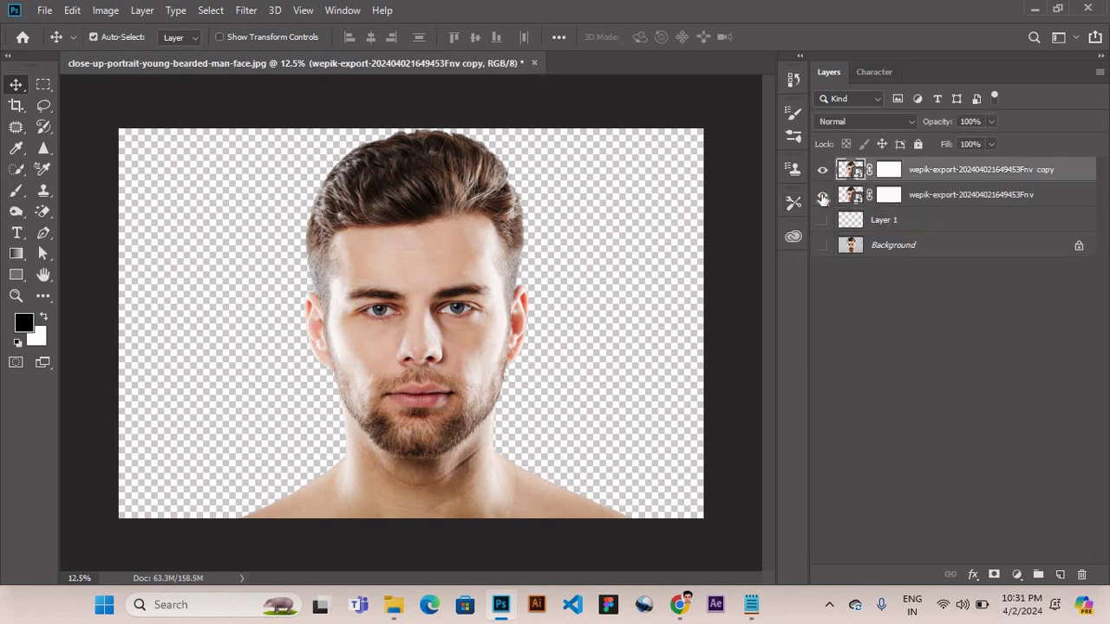
{"action": "left_click", "coordinate": [43, 85]}
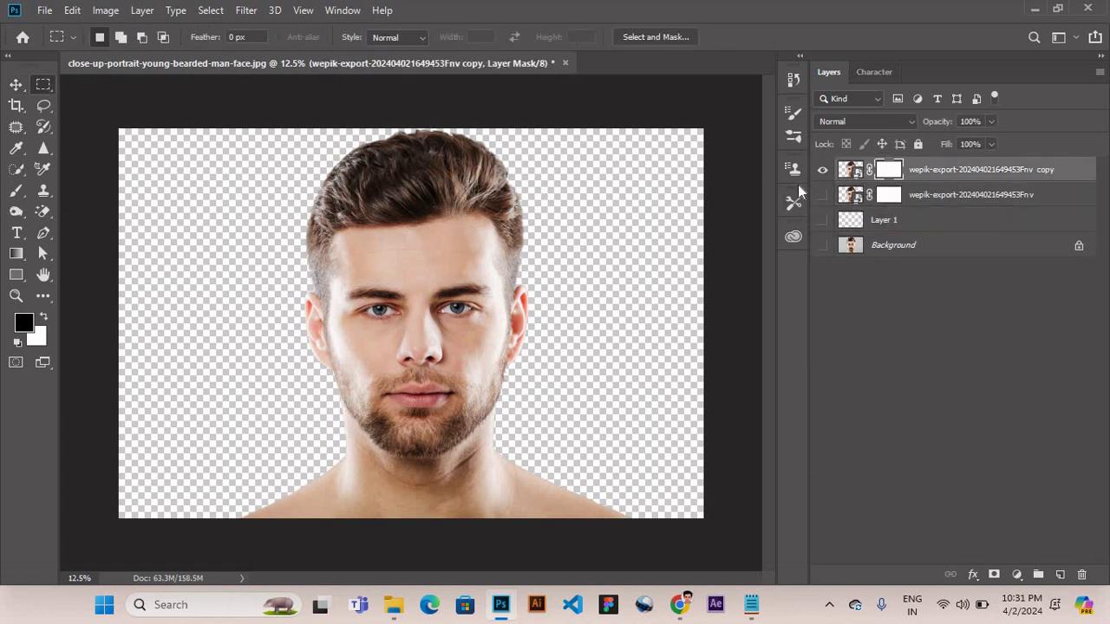
{"action": "key", "text": "v"}
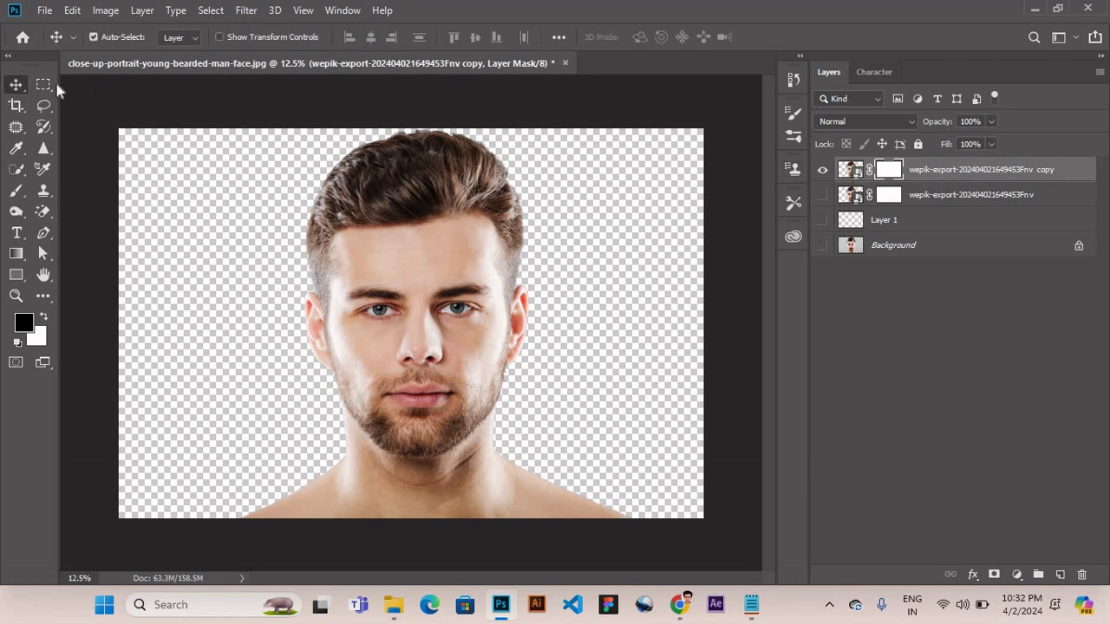
{"action": "key", "text": "m"}
{"action": "left_click_drag", "start_coordinate": [428, 128], "coordinate": [686, 560]}
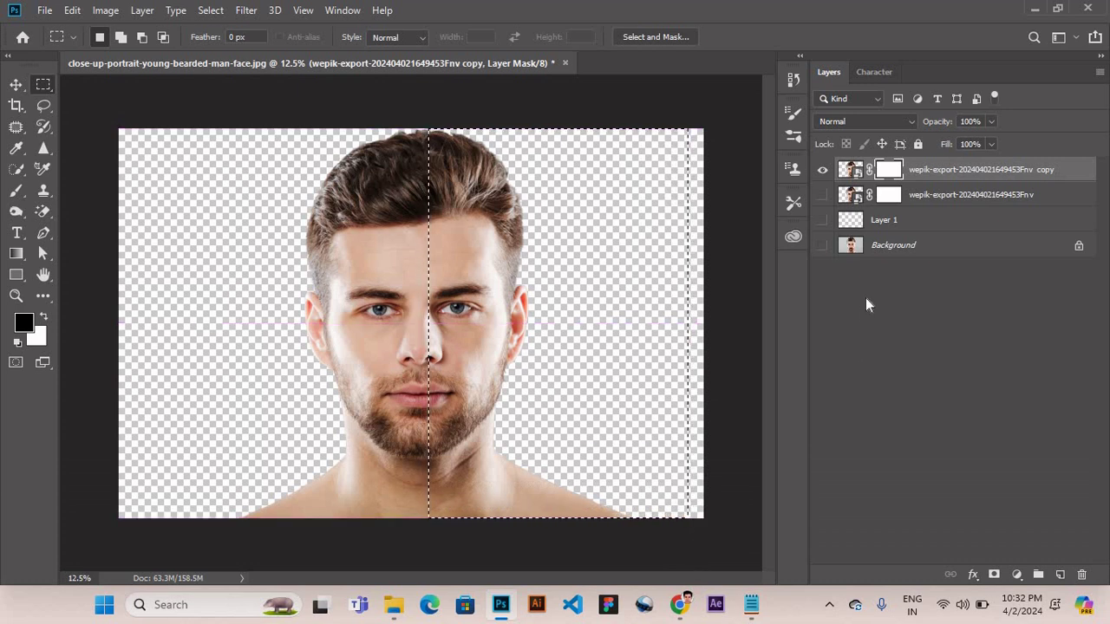
{"action": "key", "text": "alt+BackSpace"}
{"action": "key", "text": "ctrl+d"}
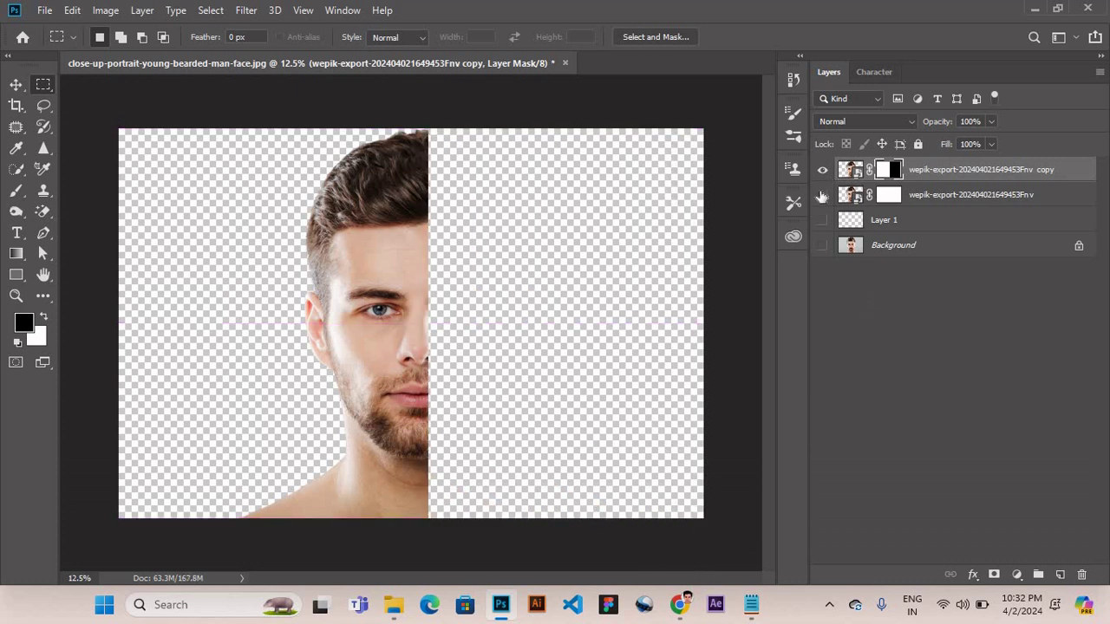
Step: Flip the copy's mask so it hides the left half, with the full-face layer visible below
{"action": "left_click", "coordinate": [822, 194]}
{"action": "left_click", "coordinate": [822, 194]}
{"action": "left_click", "coordinate": [891, 171], "text": "ctrl"}
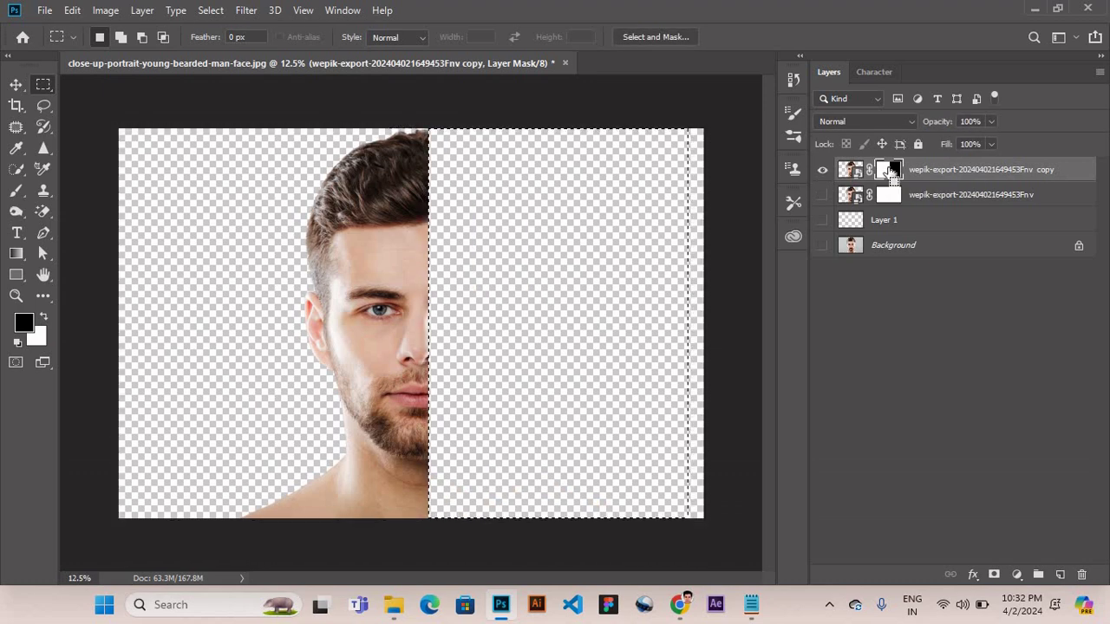
{"action": "key", "text": "ctrl+i"}
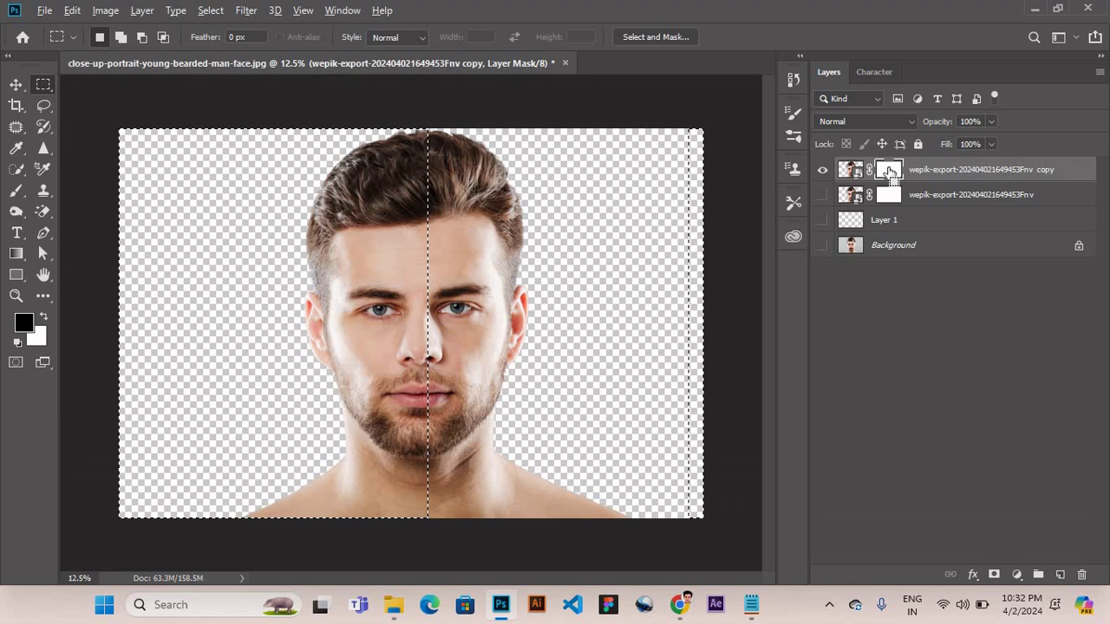
{"action": "key", "text": "alt+BackSpace"}
{"action": "key", "text": "ctrl+d"}
{"action": "left_click", "coordinate": [822, 196]}
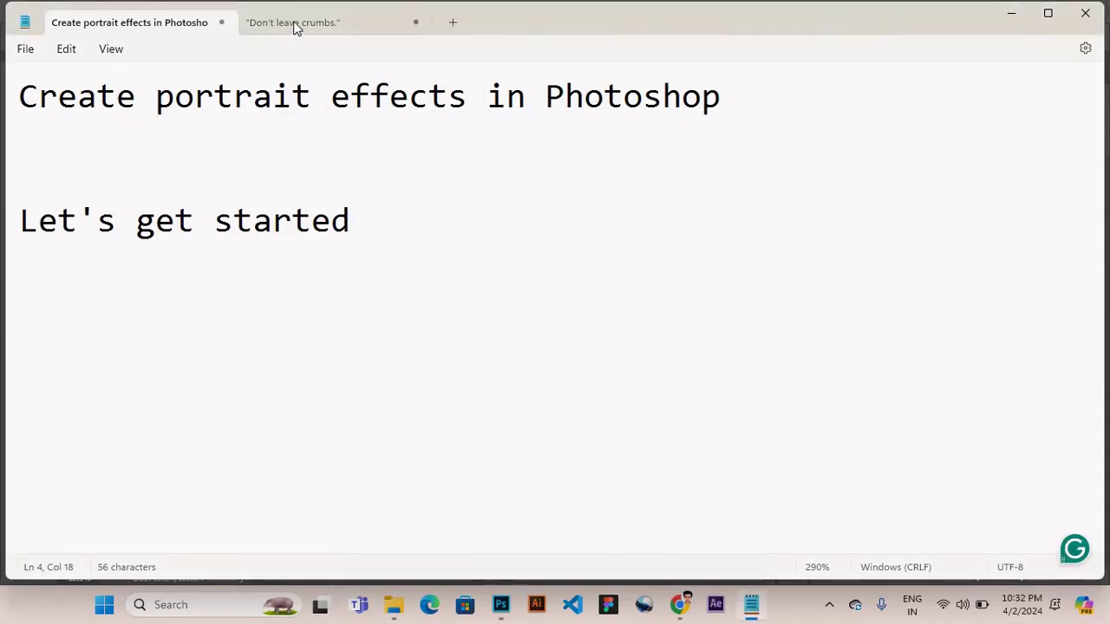
Step: Select the 'Don't leave crumbs.' line in the Notepad notes and return to Photoshop
{"action": "left_click", "coordinate": [294, 22]}
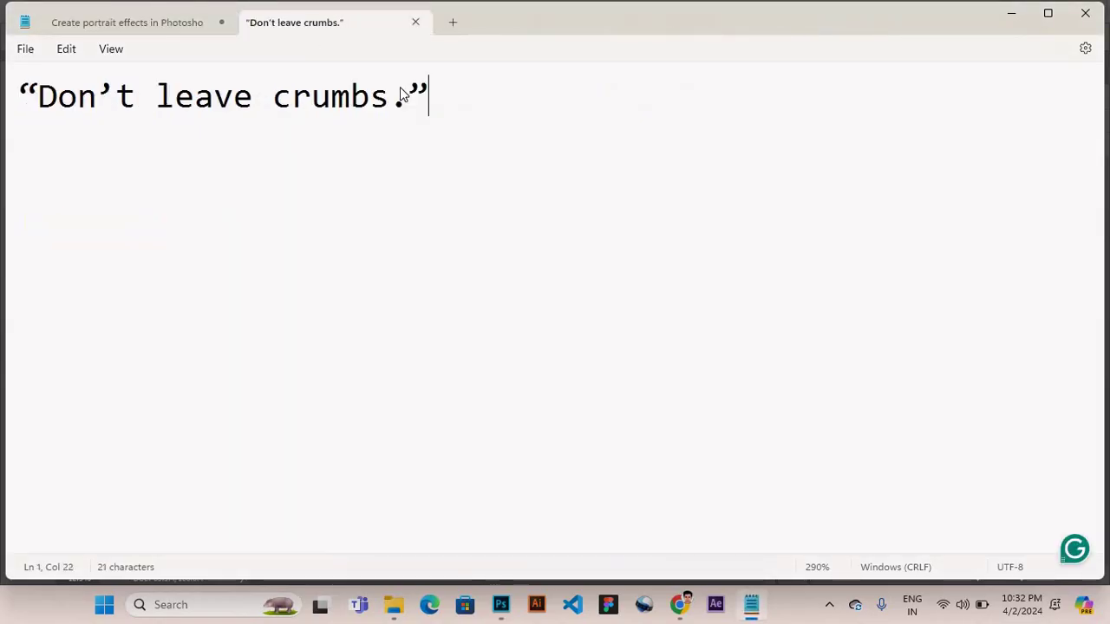
{"action": "left_click_drag", "start_coordinate": [428, 96], "coordinate": [18, 97]}
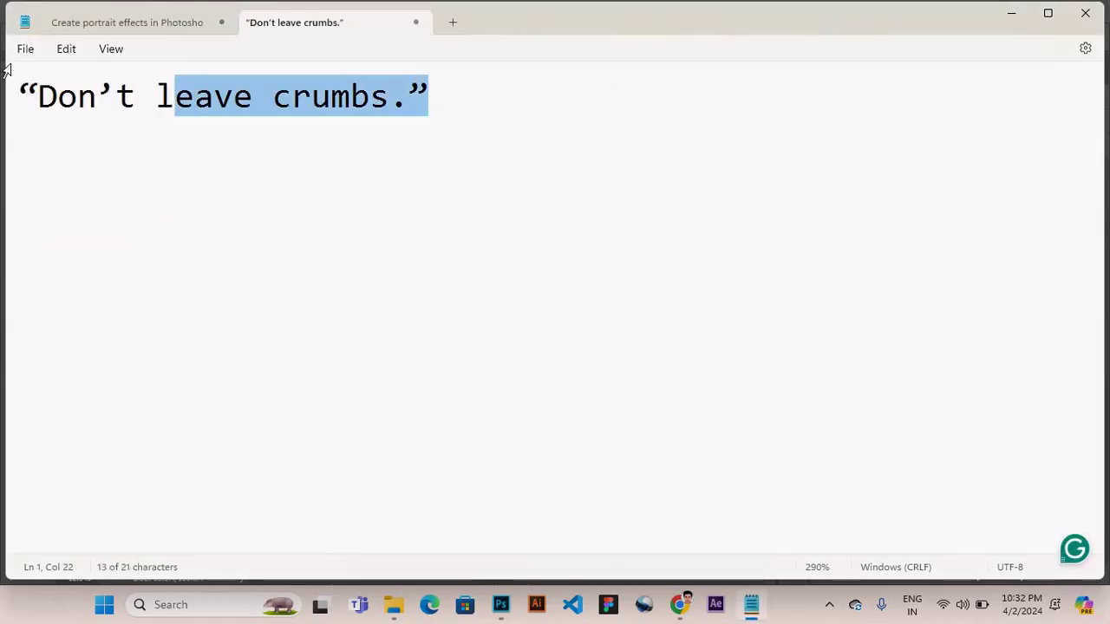
{"action": "left_click", "coordinate": [500, 605]}
Step: Paste 'Don't leave crumbs.' into a new left-aligned text box over the face
{"action": "key", "text": "t"}
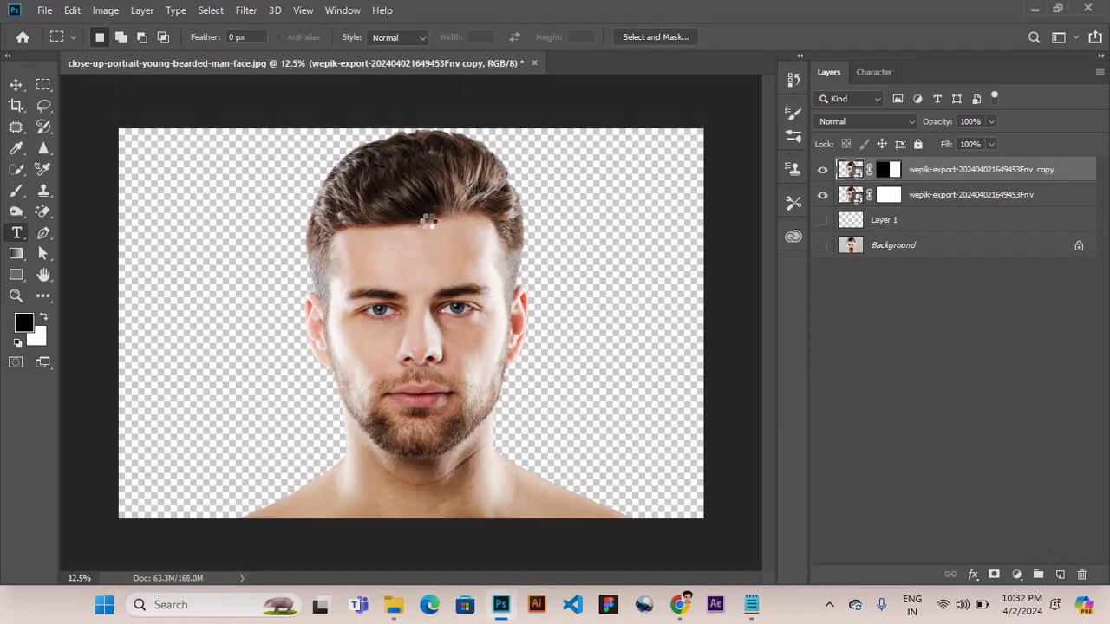
{"action": "left_click_drag", "start_coordinate": [431, 201], "coordinate": [667, 518]}
{"action": "key", "text": "ctrl+v"}
{"action": "key", "text": "ctrl+Return"}
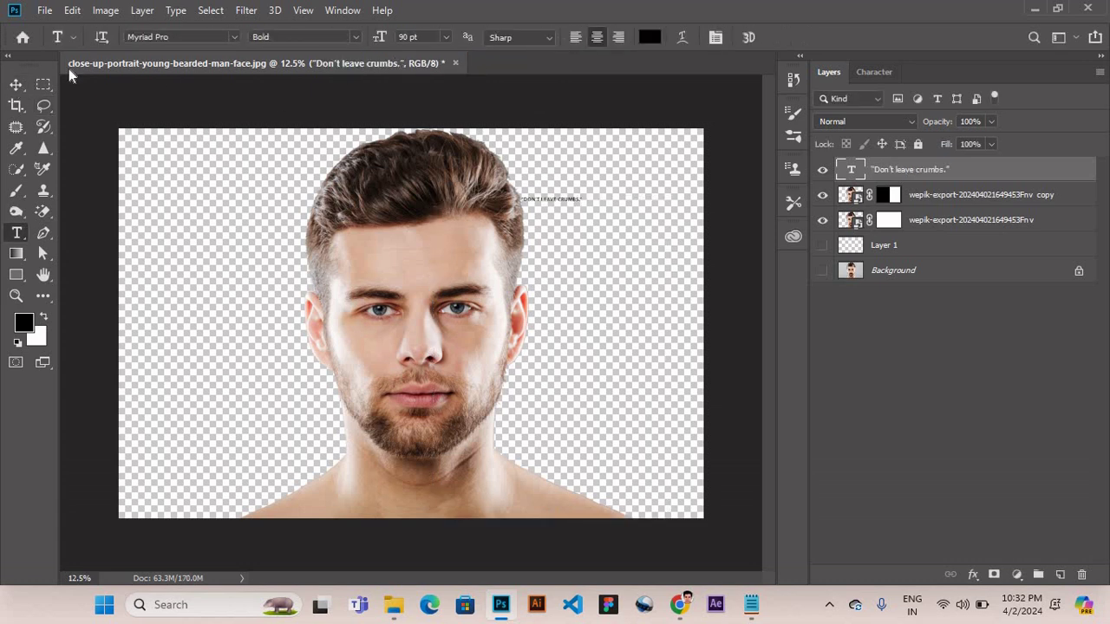
{"action": "left_click", "coordinate": [575, 36]}
{"action": "key", "text": "v"}
Step: Set the quote's font size to the 1296 pt maximum in the Character panel
{"action": "left_click", "coordinate": [874, 72]}
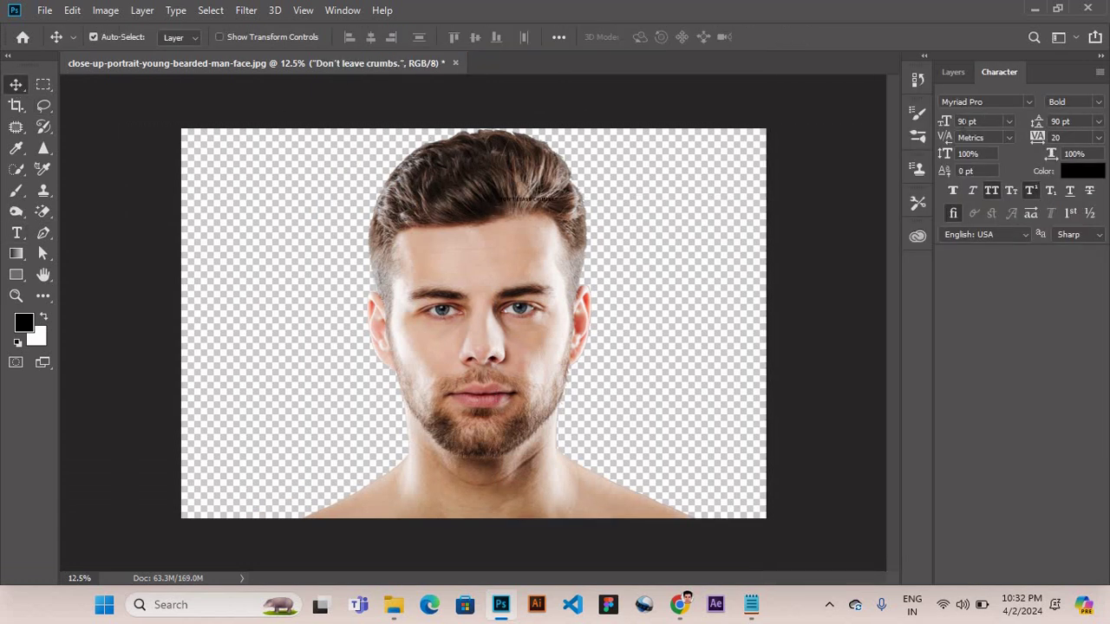
{"action": "key", "text": "Return"}
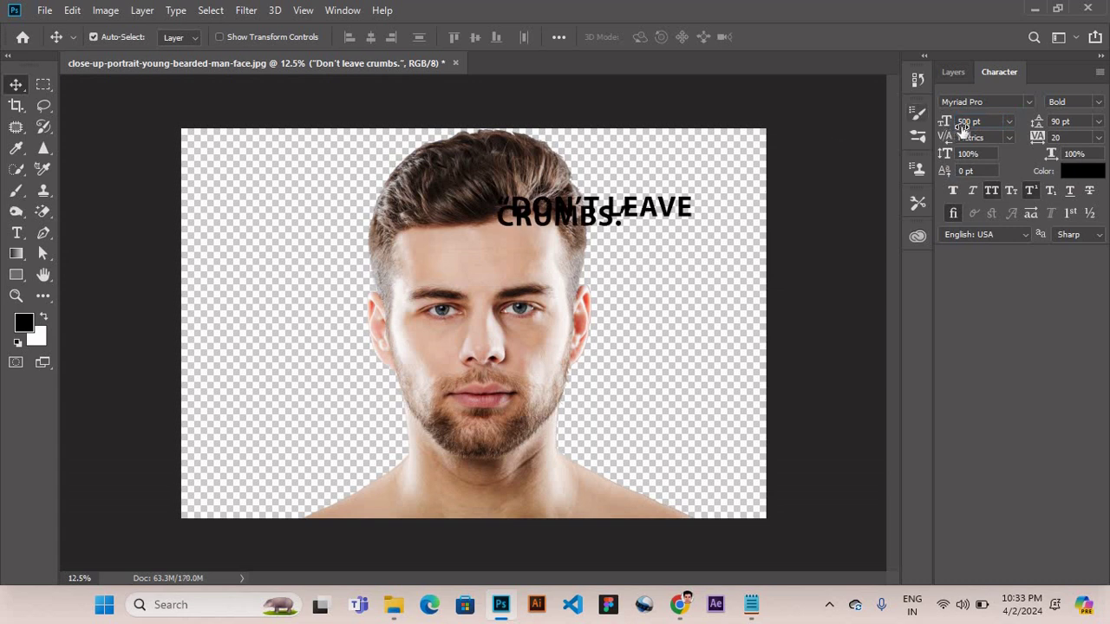
{"action": "type", "text": "1296"}
{"action": "key", "text": "Return"}
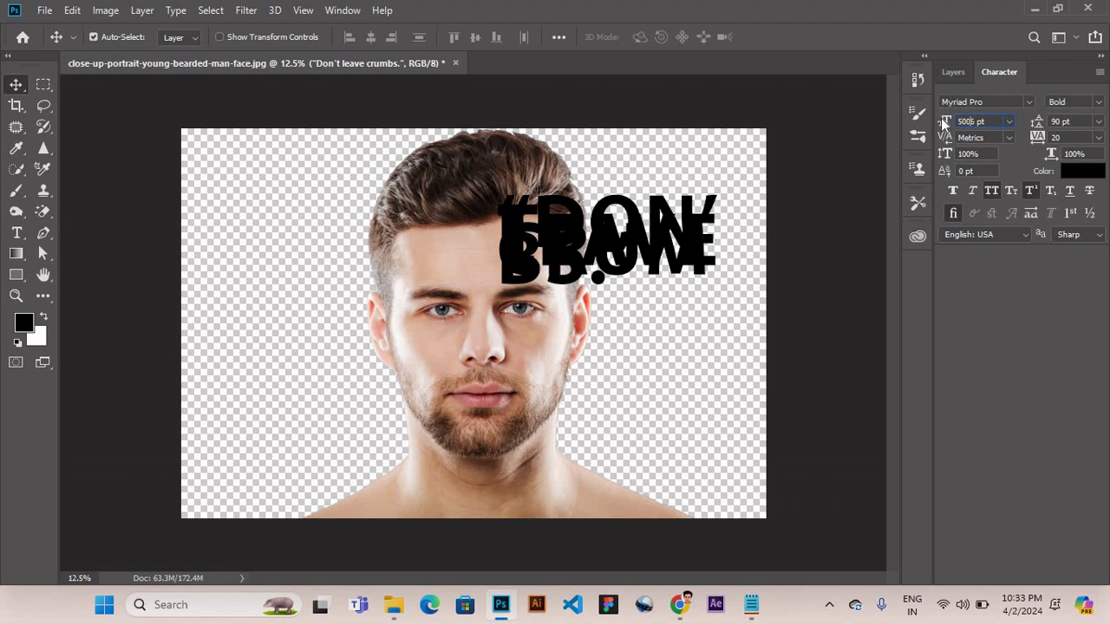
{"action": "left_click_drag", "start_coordinate": [944, 122], "coordinate": [1057, 130]}
{"action": "key", "text": "Return"}
{"action": "key", "text": "Return"}
{"action": "left_click", "coordinate": [936, 135]}
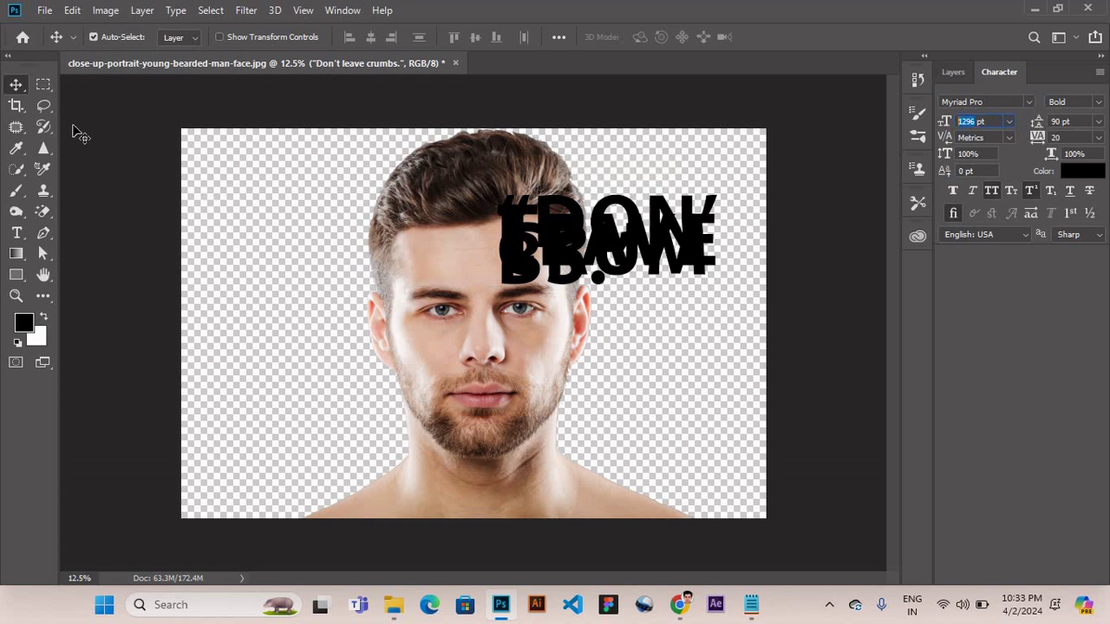
{"action": "double_click", "coordinate": [523, 232]}
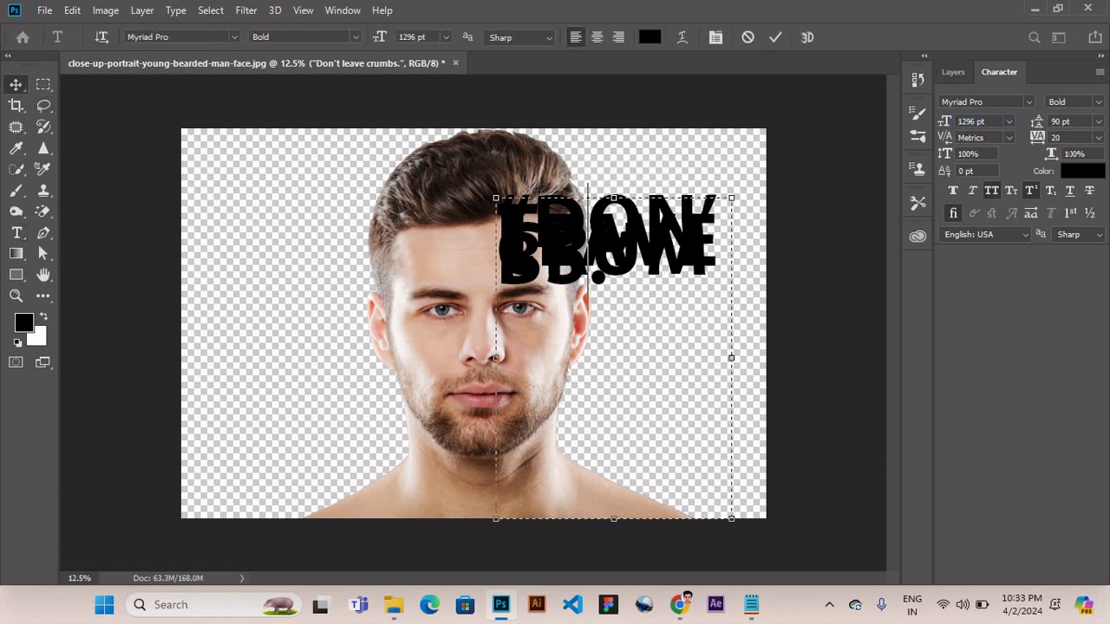
{"action": "key", "text": "Escape"}
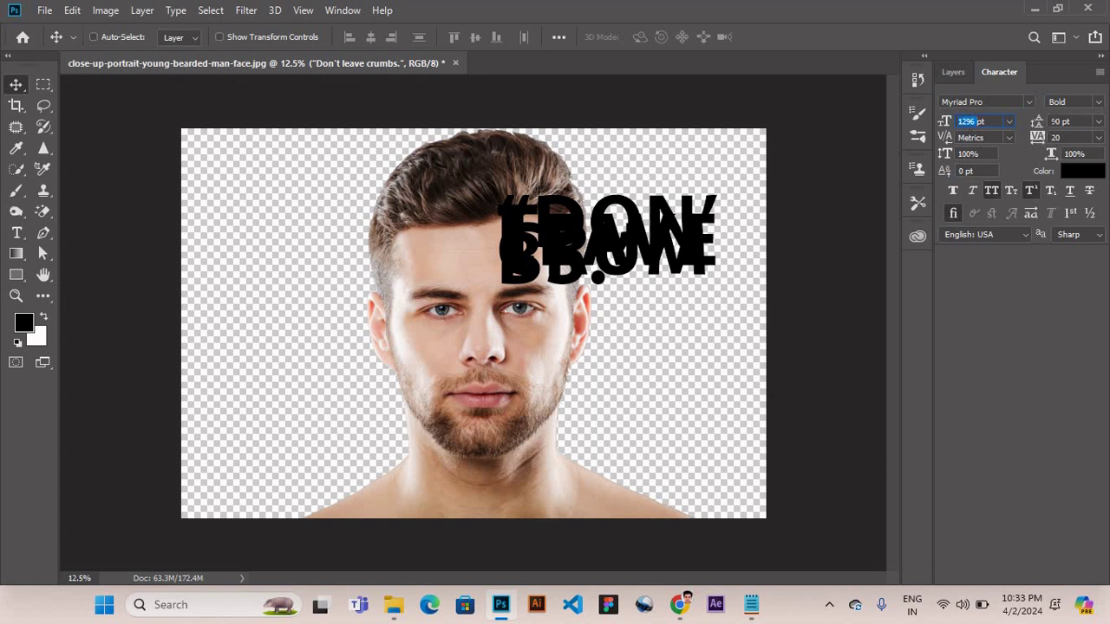
Step: Try several line-spacing values, landing on 500 pt, and nudge the quote left and down
{"action": "left_click", "coordinate": [1064, 121]}
{"action": "type", "text": "90"}
{"action": "key", "text": "Return"}
{"action": "type", "text": "1296"}
{"action": "key", "text": "Return"}
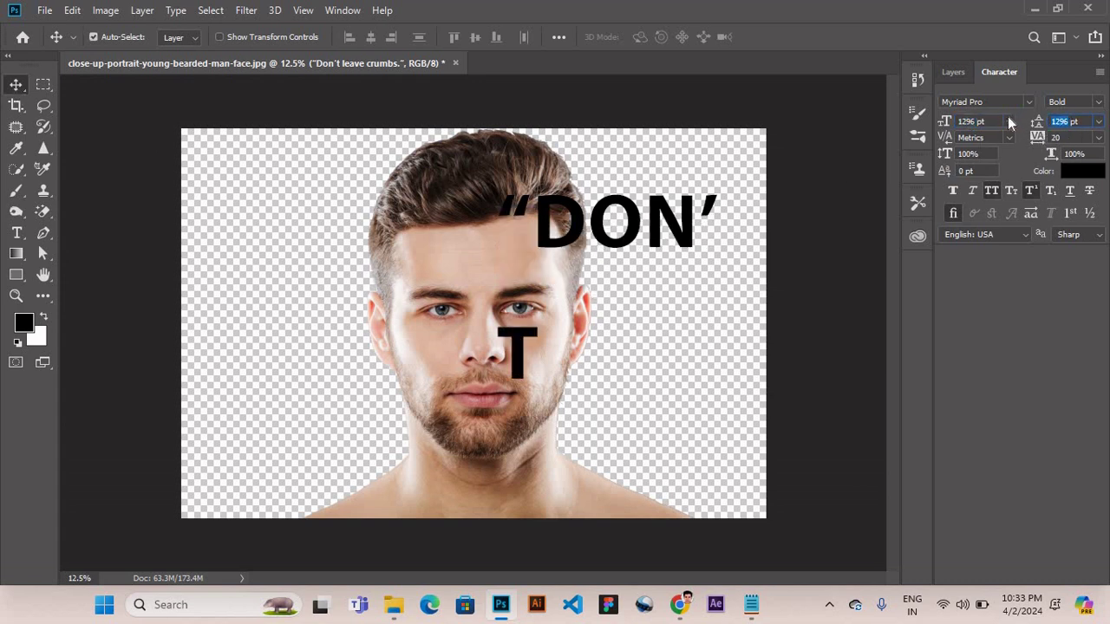
{"action": "type", "text": "00"}
{"action": "key", "text": "Return"}
{"action": "left_click_drag", "start_coordinate": [617, 260], "coordinate": [593, 286]}
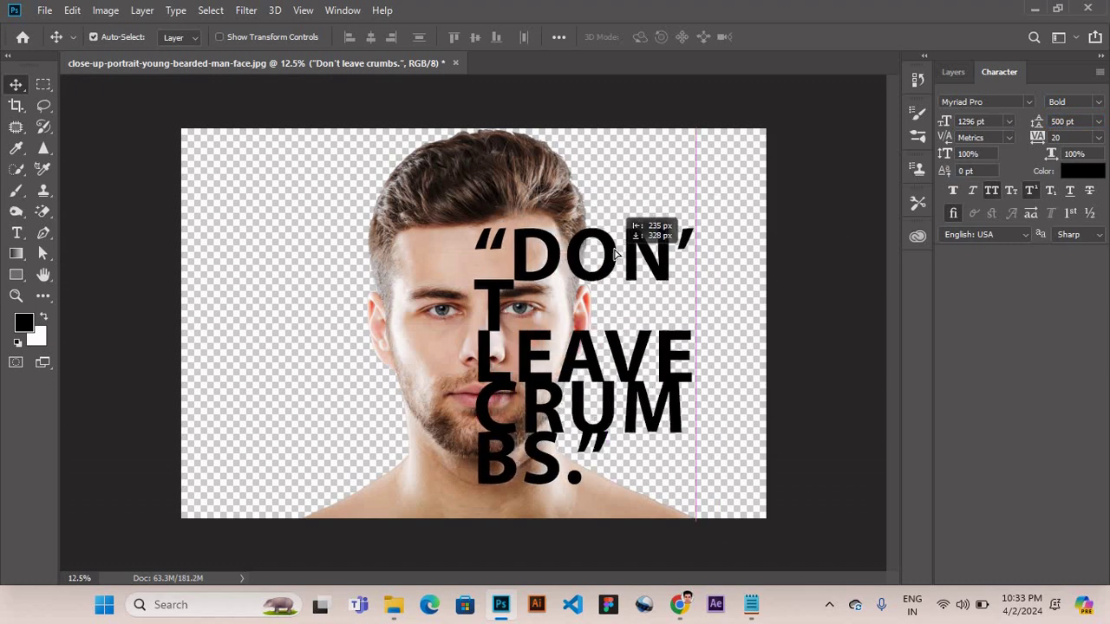
Step: Widen the text box, set 600 pt leading, and move the quote over the right half
{"action": "key", "text": "t"}
{"action": "left_click", "coordinate": [713, 380]}
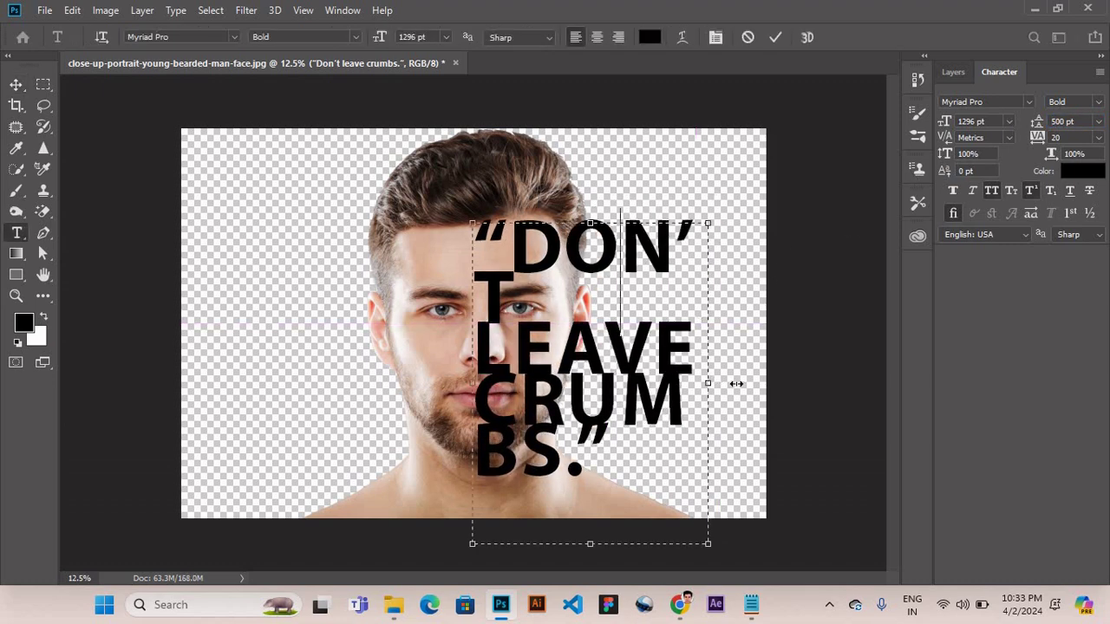
{"action": "left_click_drag", "start_coordinate": [735, 383], "coordinate": [749, 383]}
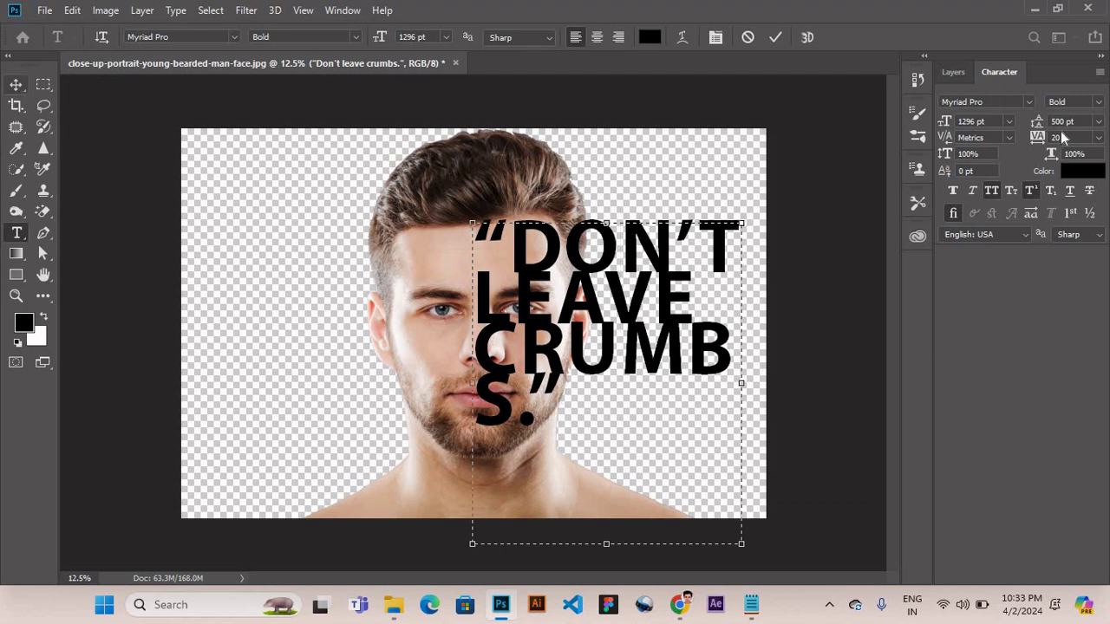
{"action": "key", "text": "ctrl+Return"}
{"action": "key", "text": "v"}
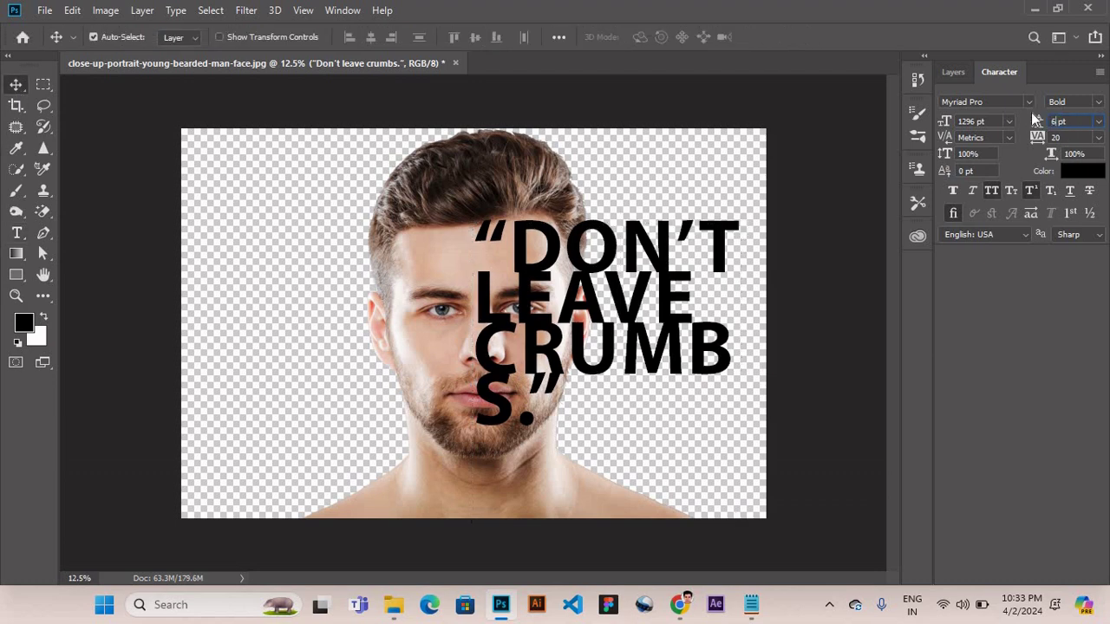
{"action": "type", "text": "600"}
{"action": "key", "text": "Return"}
{"action": "left_click_drag", "start_coordinate": [653, 247], "coordinate": [657, 190]}
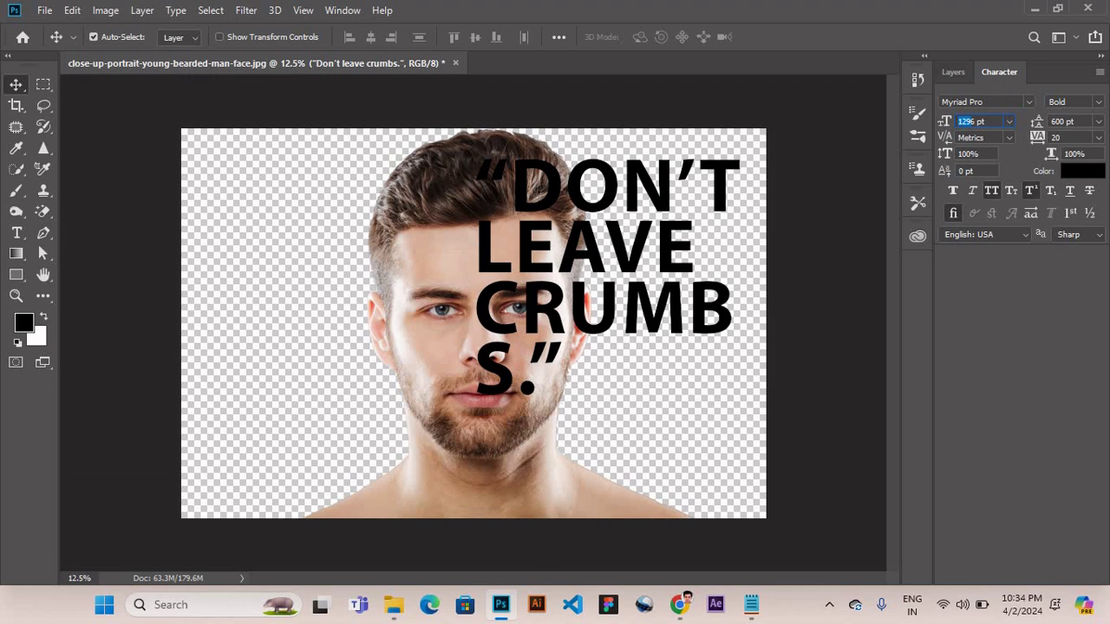
{"action": "type", "text": "2000"}
{"action": "key", "text": "Return"}
{"action": "key", "text": "Return"}
{"action": "left_click_drag", "start_coordinate": [580, 279], "coordinate": [586, 295]}
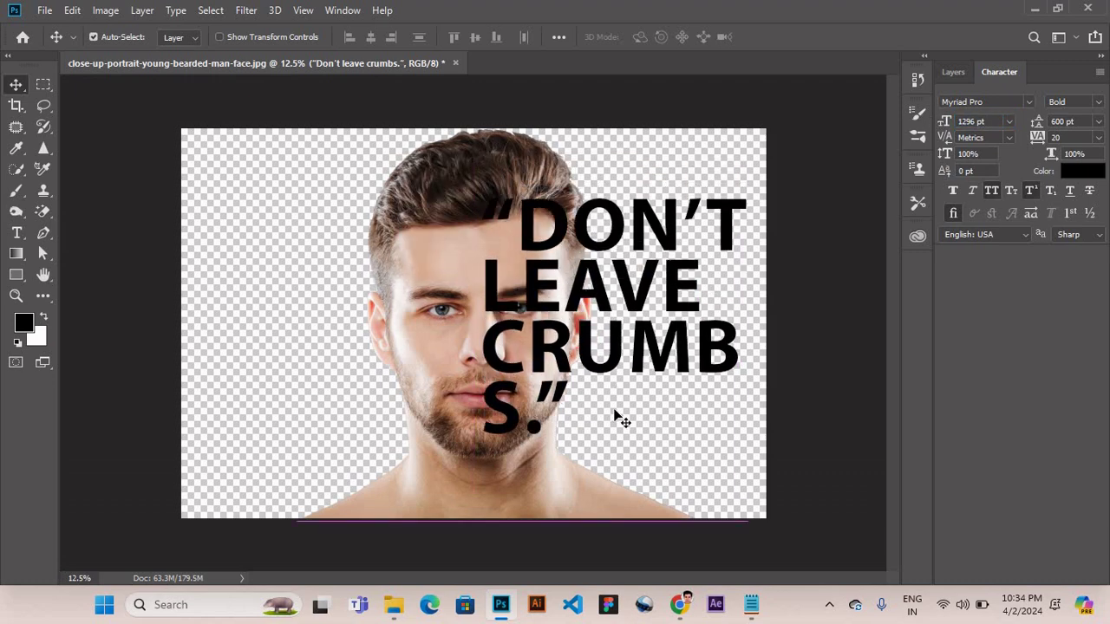
Step: Search 'lorem' in Edge, open loremipsum.io, then go back to Photoshop
{"action": "left_click", "coordinate": [429, 605]}
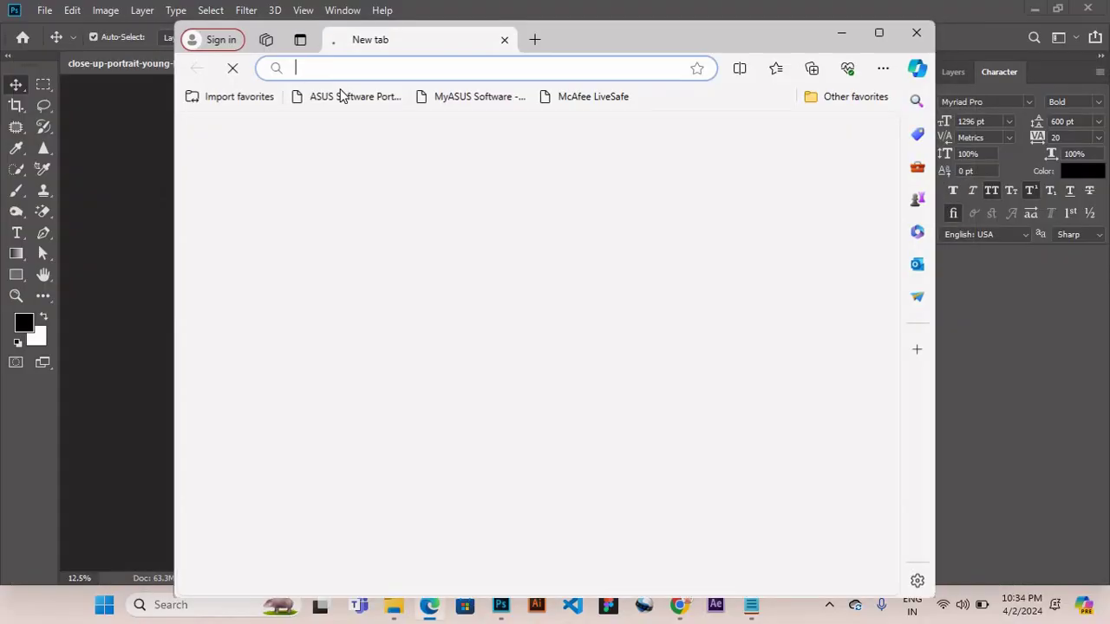
{"action": "type", "text": "lorem"}
{"action": "key", "text": "Return"}
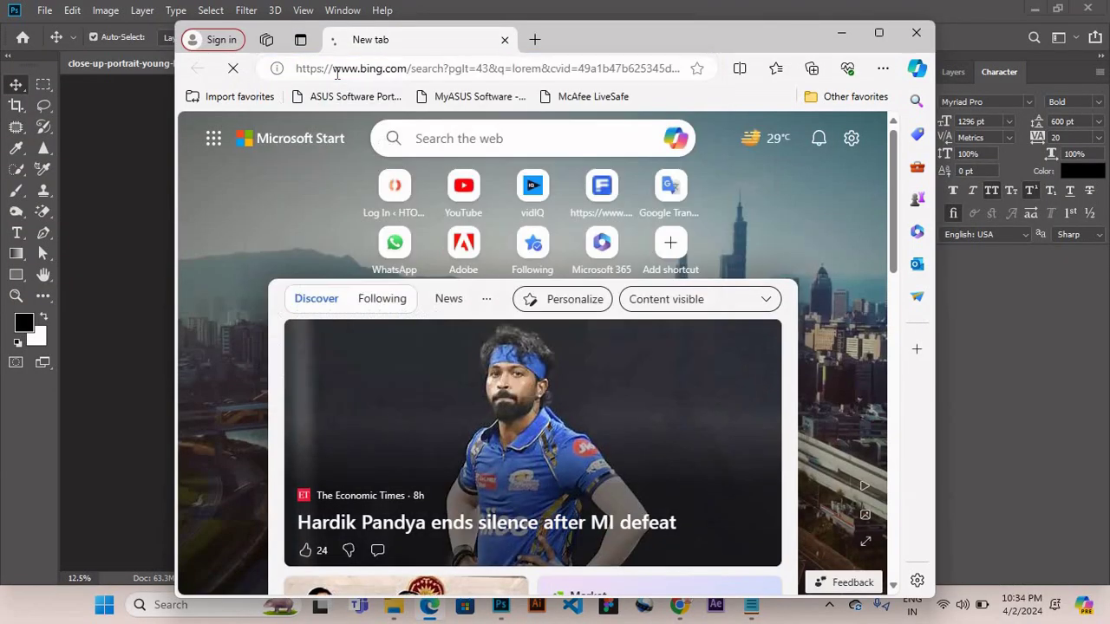
{"action": "left_click", "coordinate": [370, 264]}
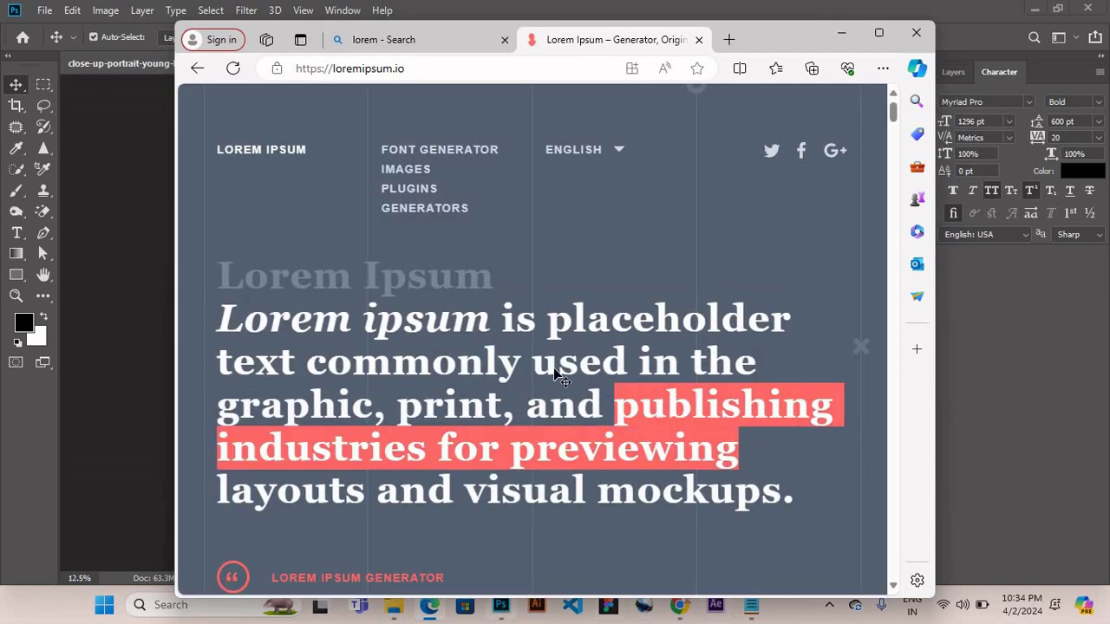
{"action": "left_click", "coordinate": [500, 604]}
Step: Replace the quote with the copied placeholder text and set it to 1000 pt
{"action": "double_click", "coordinate": [493, 211]}
{"action": "key", "text": "ctrl+a"}
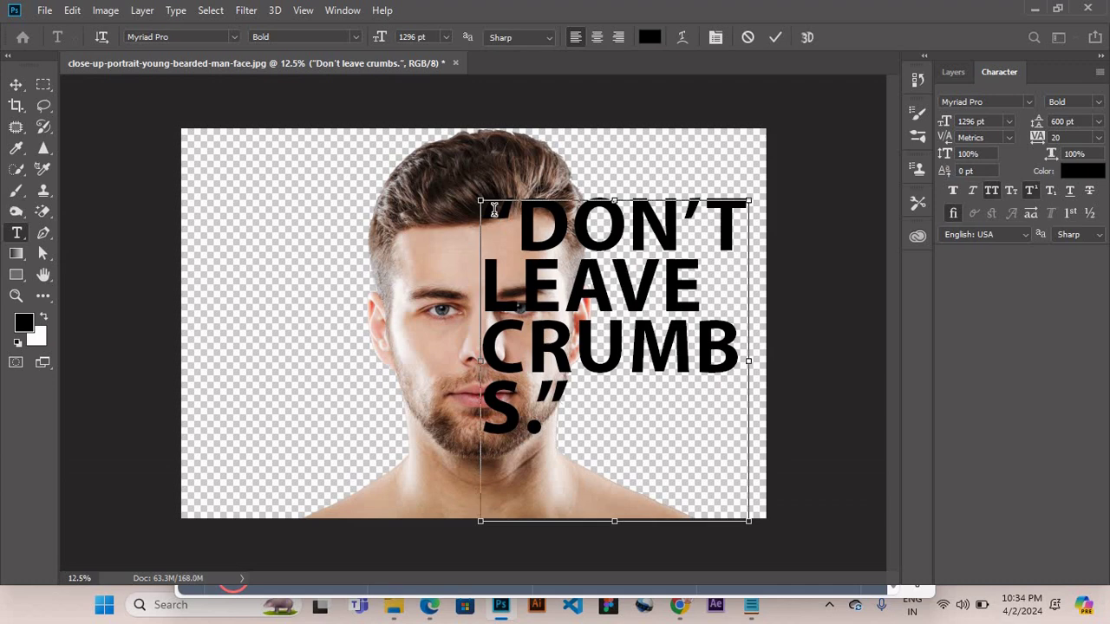
{"action": "type", "text": "publishing industries for previewing"}
{"action": "key", "text": "ctrl+Return"}
{"action": "type", "text": "v100"}
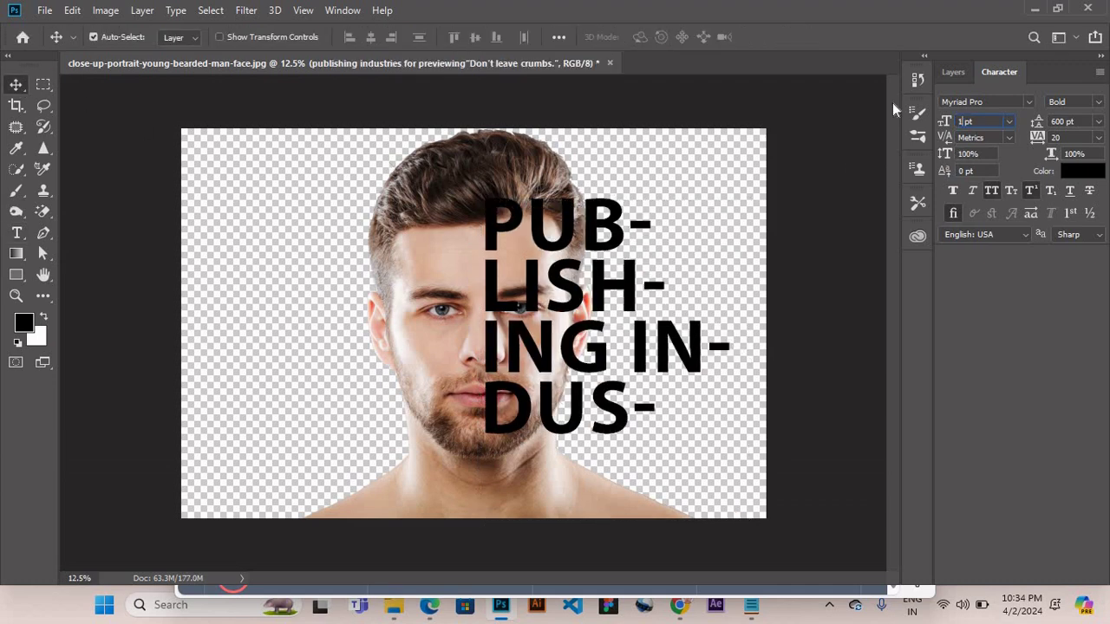
{"action": "key", "text": "Return"}
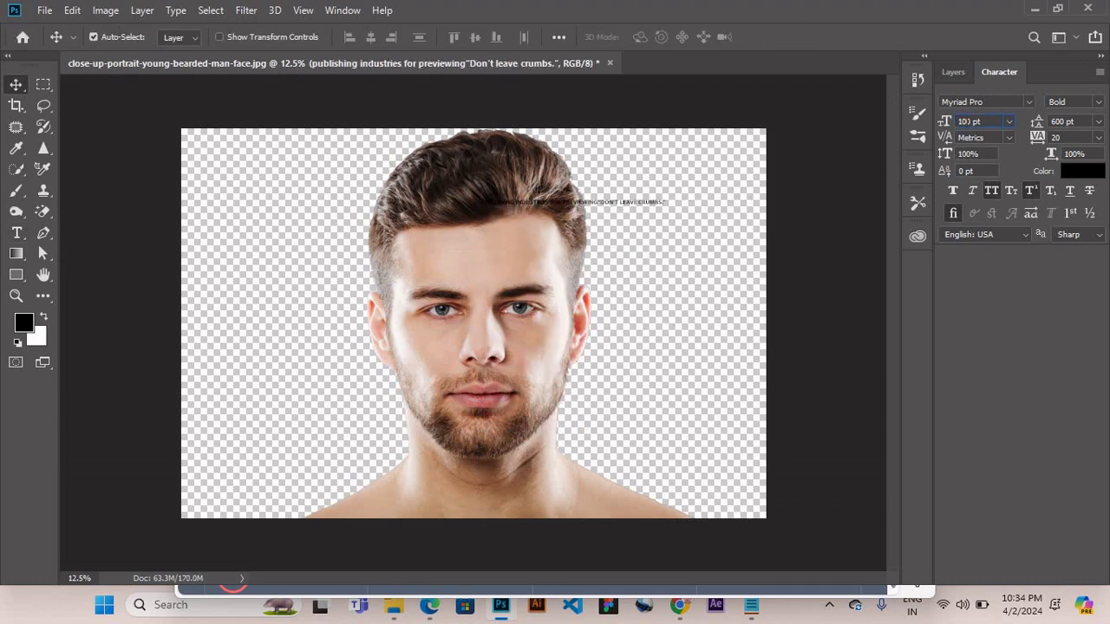
{"action": "type", "text": "0"}
{"action": "key", "text": "Return"}
Step: Extend the text box past the canvas bottom, narrow it, and shift the column up and right
{"action": "key", "text": "t"}
{"action": "left_click", "coordinate": [611, 323]}
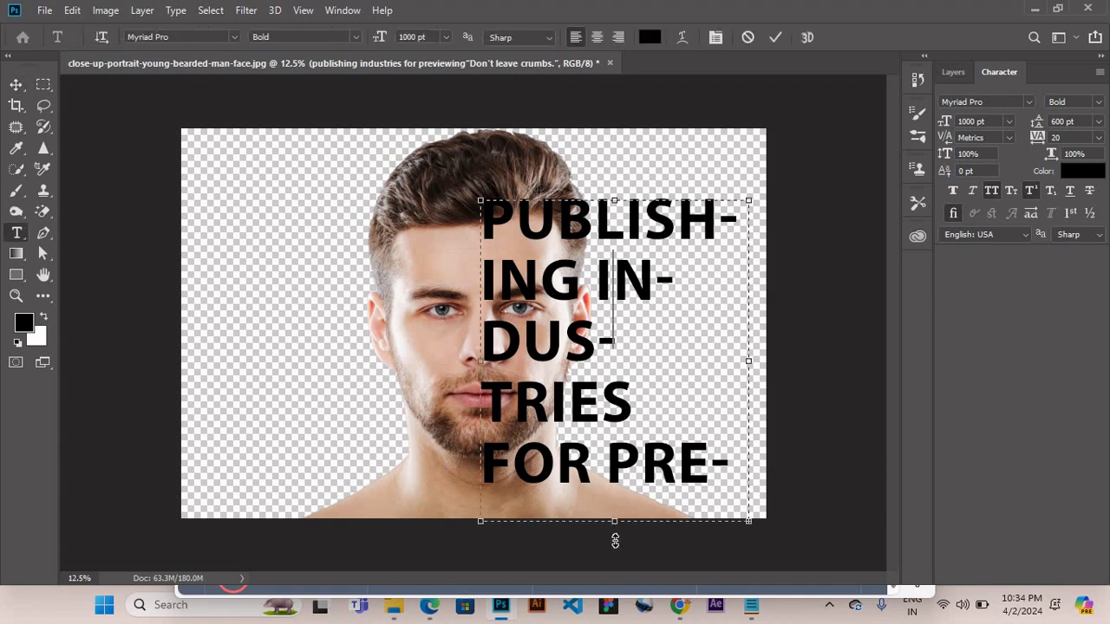
{"action": "left_click_drag", "start_coordinate": [614, 523], "coordinate": [614, 538]}
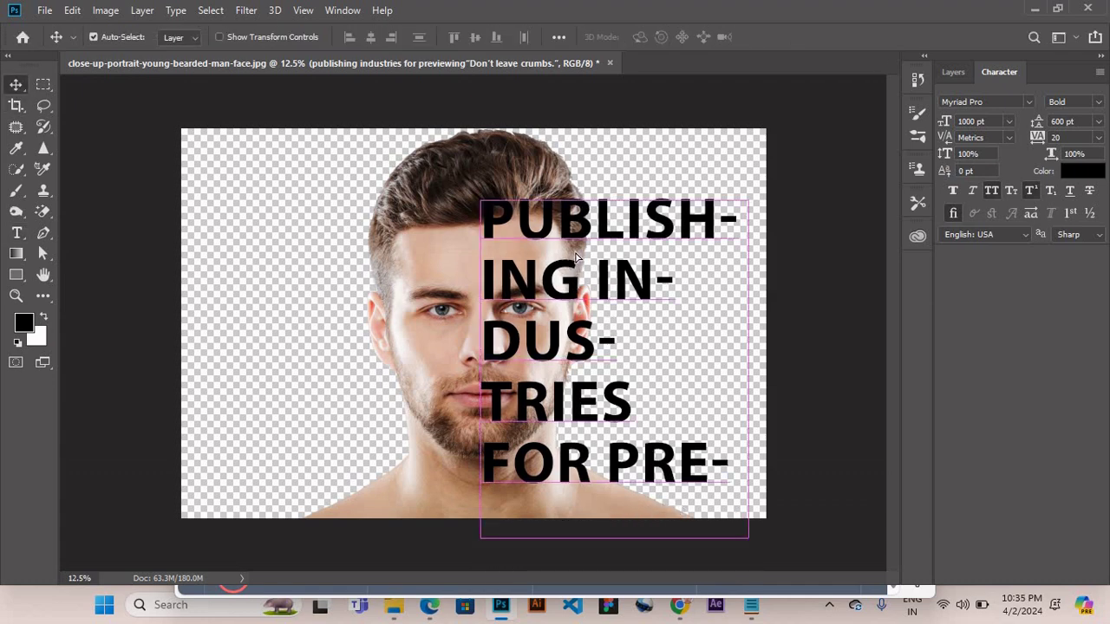
{"action": "left_click_drag", "start_coordinate": [588, 300], "coordinate": [588, 264]}
{"action": "left_click_drag", "start_coordinate": [782, 344], "coordinate": [742, 337]}
{"action": "left_click_drag", "start_coordinate": [612, 576], "coordinate": [609, 574]}
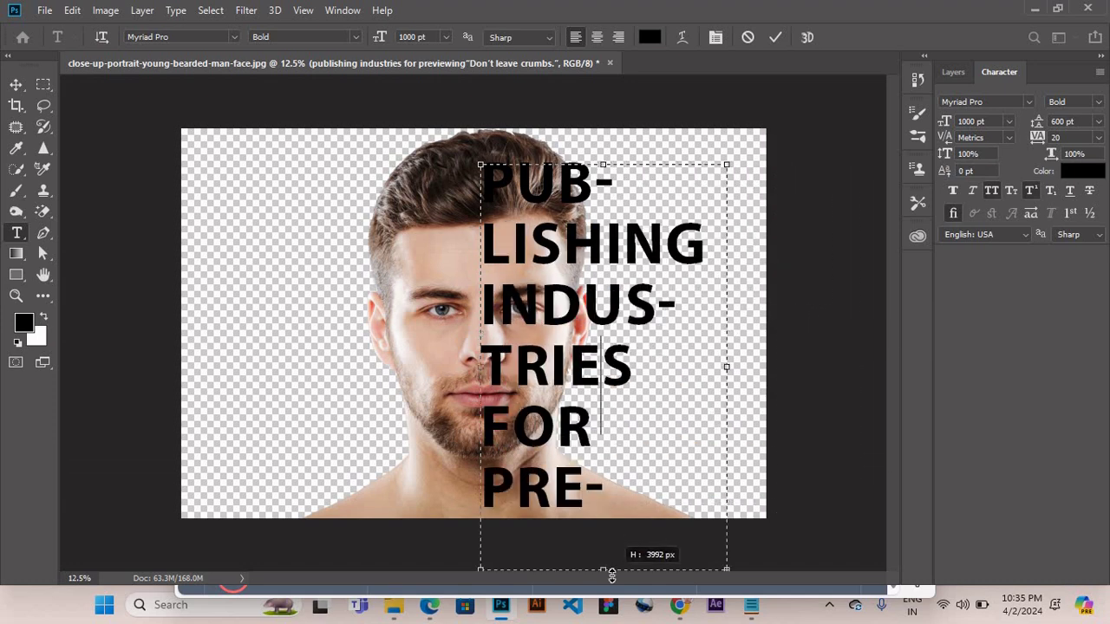
{"action": "left_click_drag", "start_coordinate": [569, 246], "coordinate": [574, 213]}
Step: Move the face copy above the text layer and clip it to the lettering
{"action": "left_click", "coordinate": [952, 72]}
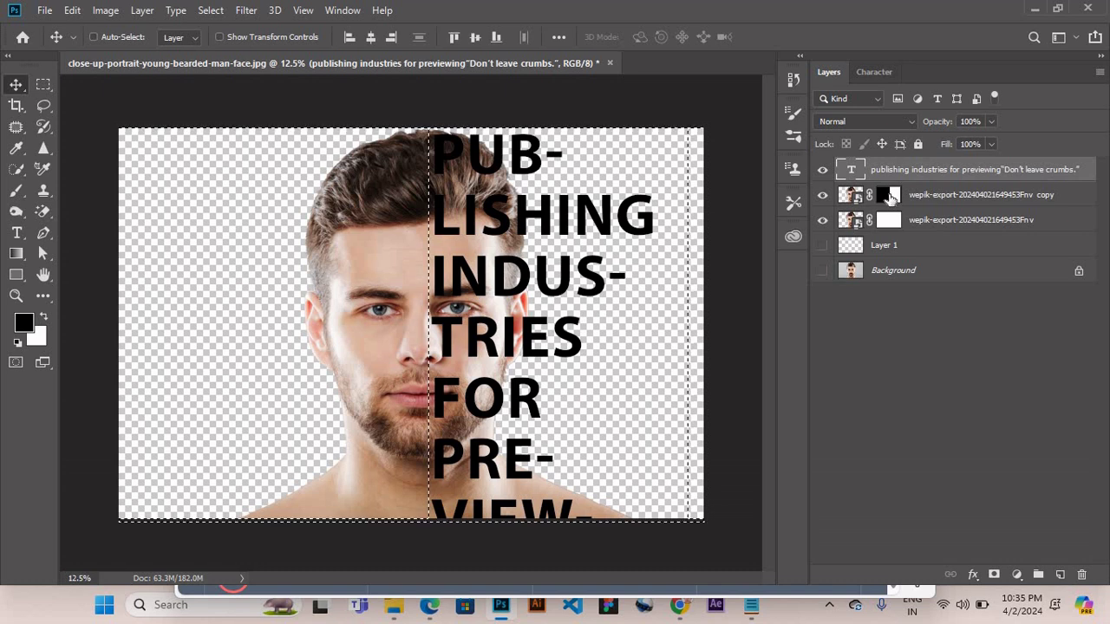
{"action": "left_click", "coordinate": [822, 219]}
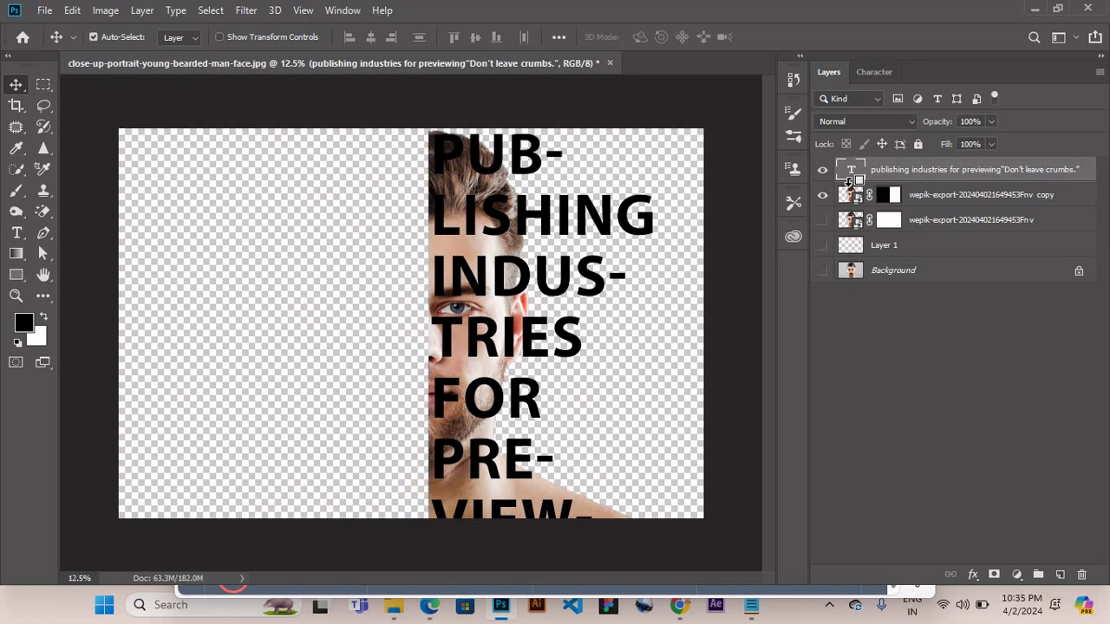
{"action": "key", "text": "ctrl+alt+g"}
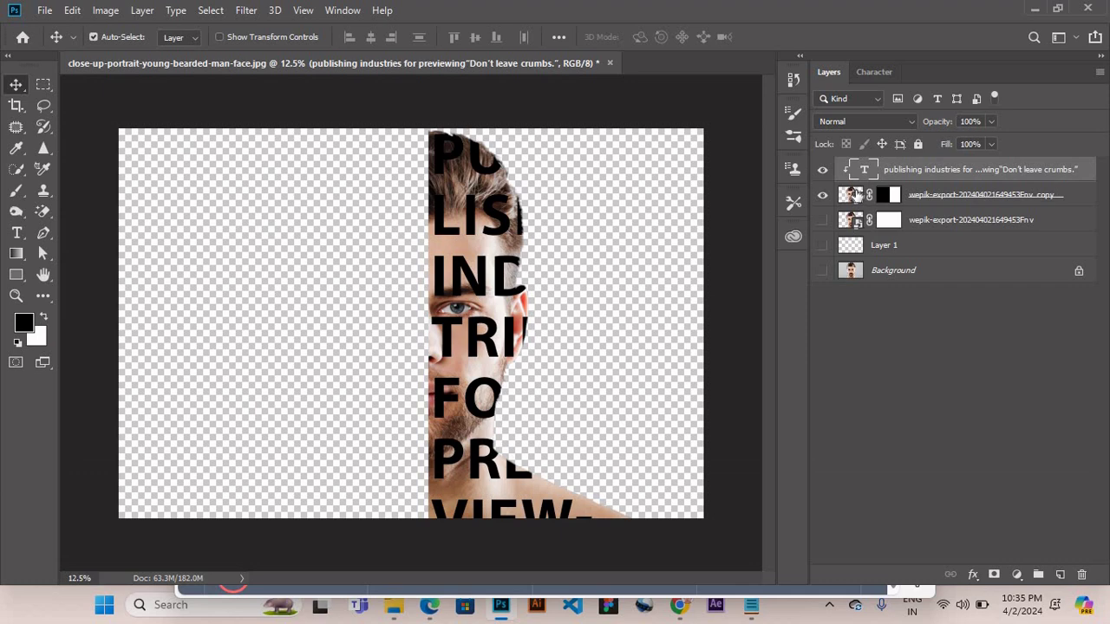
{"action": "key", "text": "ctrl+alt+g"}
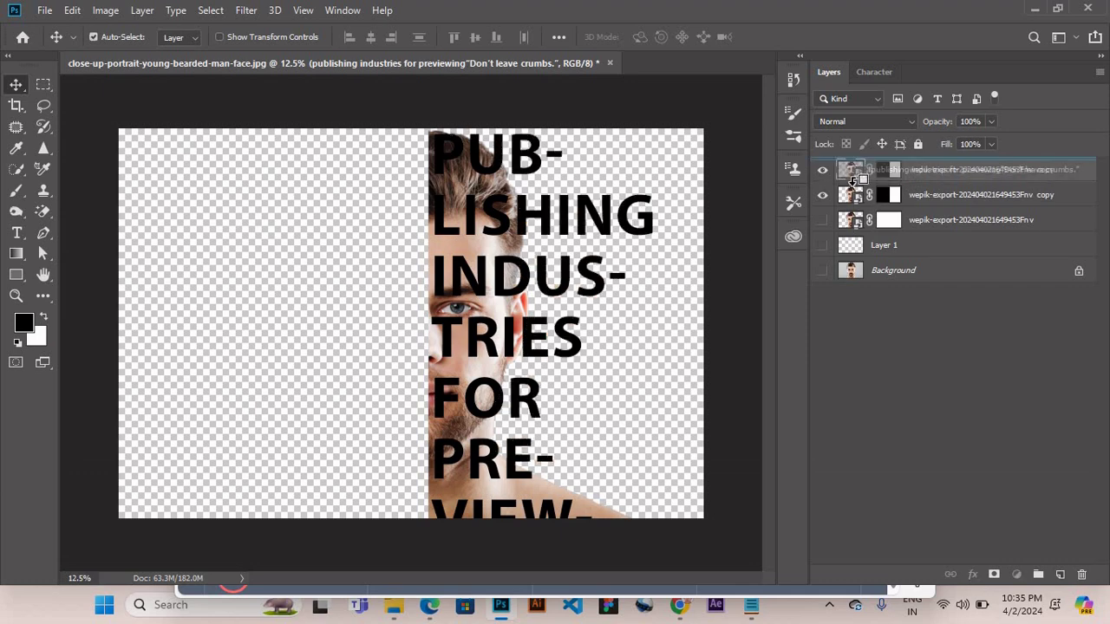
{"action": "left_click_drag", "start_coordinate": [858, 195], "coordinate": [858, 167]}
{"action": "key", "text": "ctrl+alt+g"}
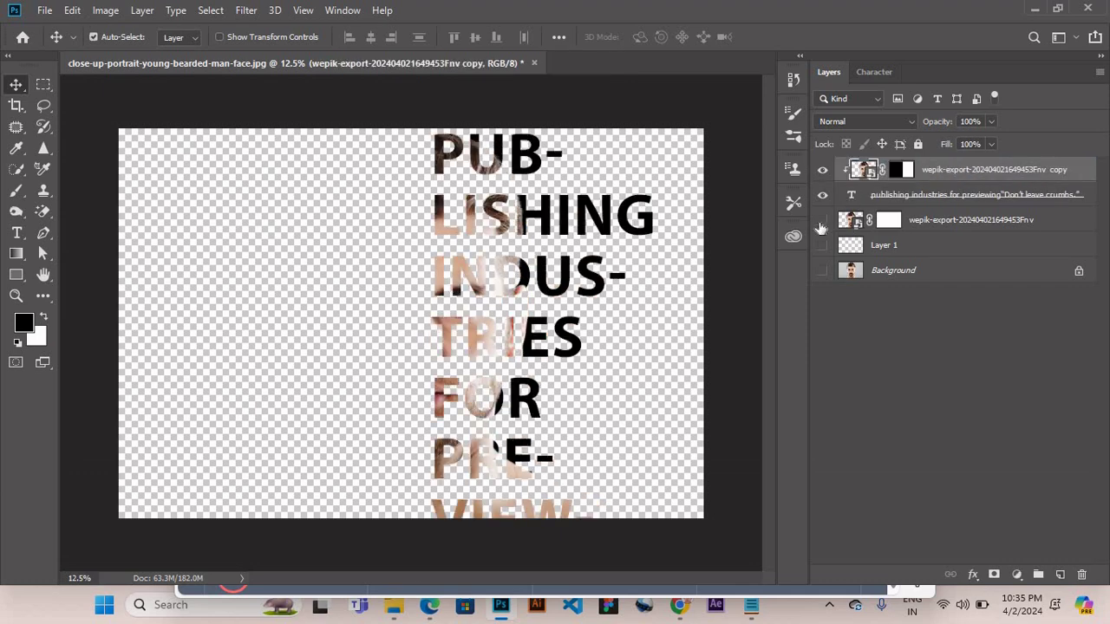
Step: Mask out the right half of the original face layer and fill Layer 1 with black
{"action": "left_click", "coordinate": [822, 221]}
{"action": "left_click", "coordinate": [902, 170], "text": "ctrl"}
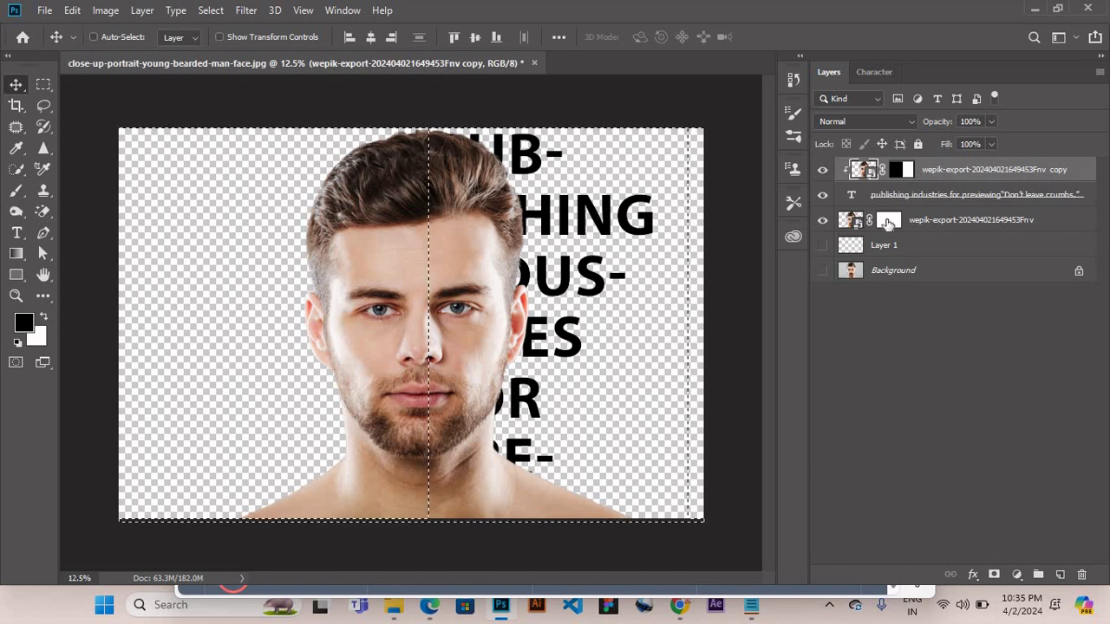
{"action": "left_click", "coordinate": [888, 222]}
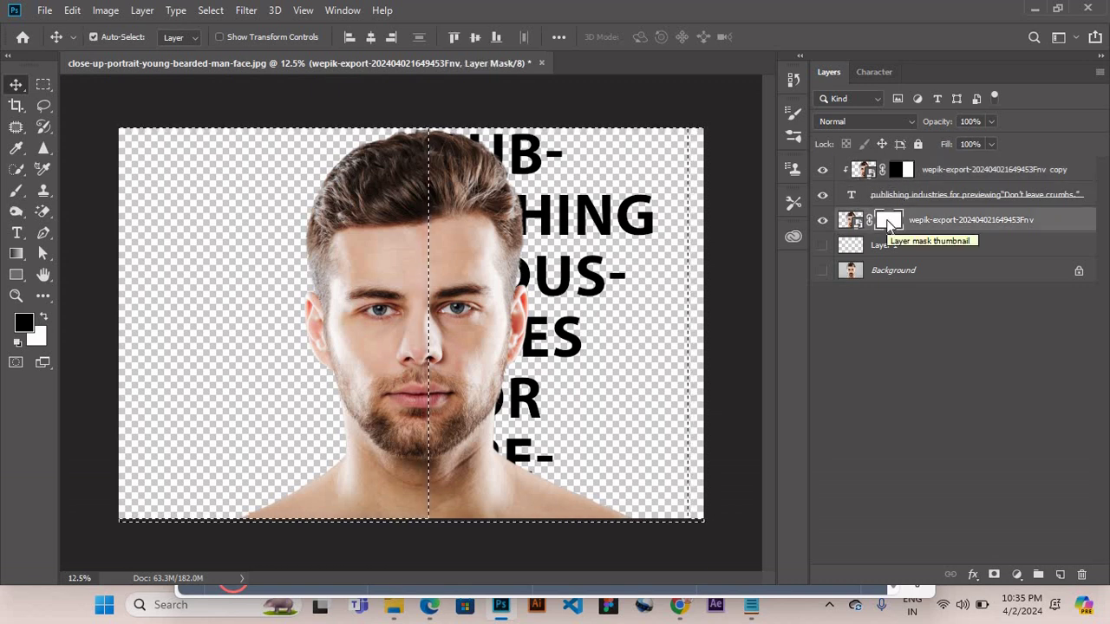
{"action": "key", "text": "alt+BackSpace"}
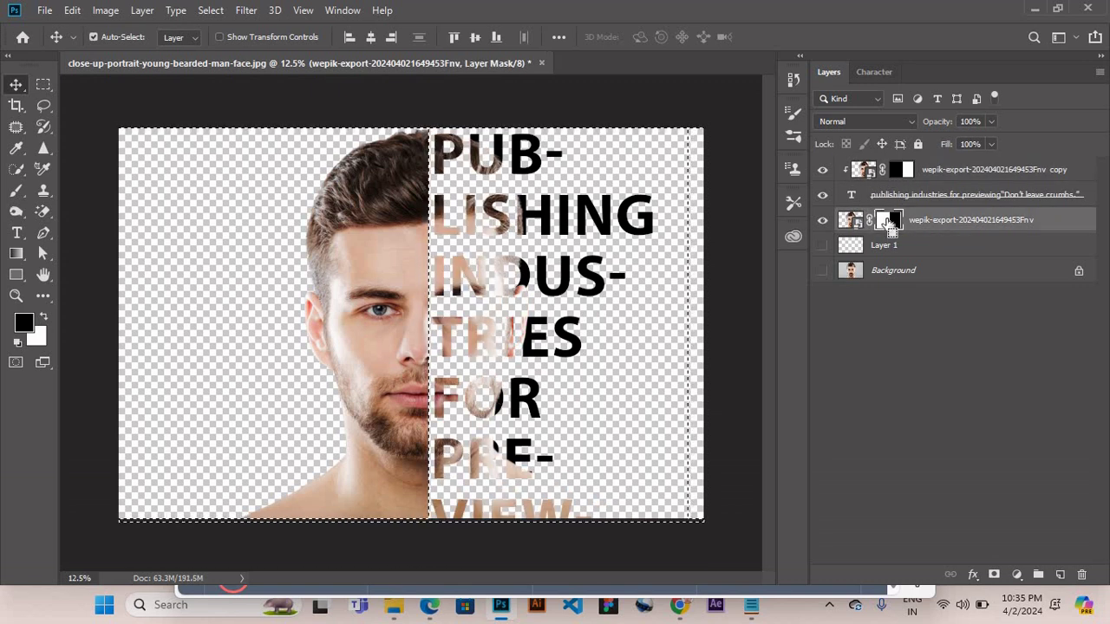
{"action": "key", "text": "ctrl+d"}
{"action": "left_click", "coordinate": [895, 247]}
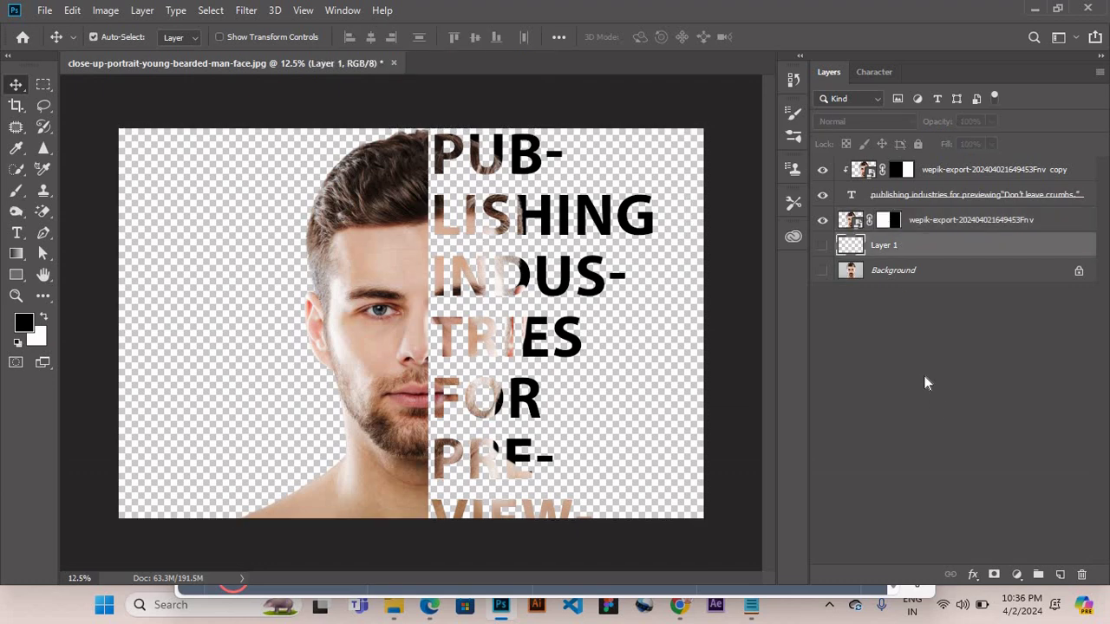
{"action": "key", "text": "alt+BackSpace"}
Step: Make the black Layer 1 visible and set the lettering to Bold
{"action": "left_click", "coordinate": [821, 246]}
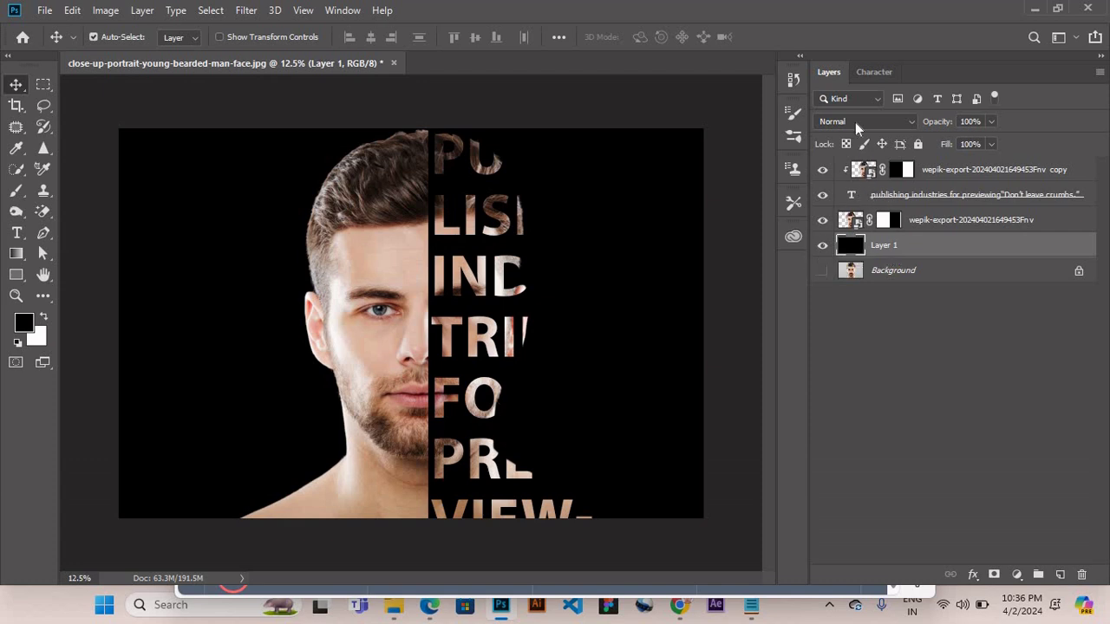
{"action": "key", "text": "alt+bracketright"}
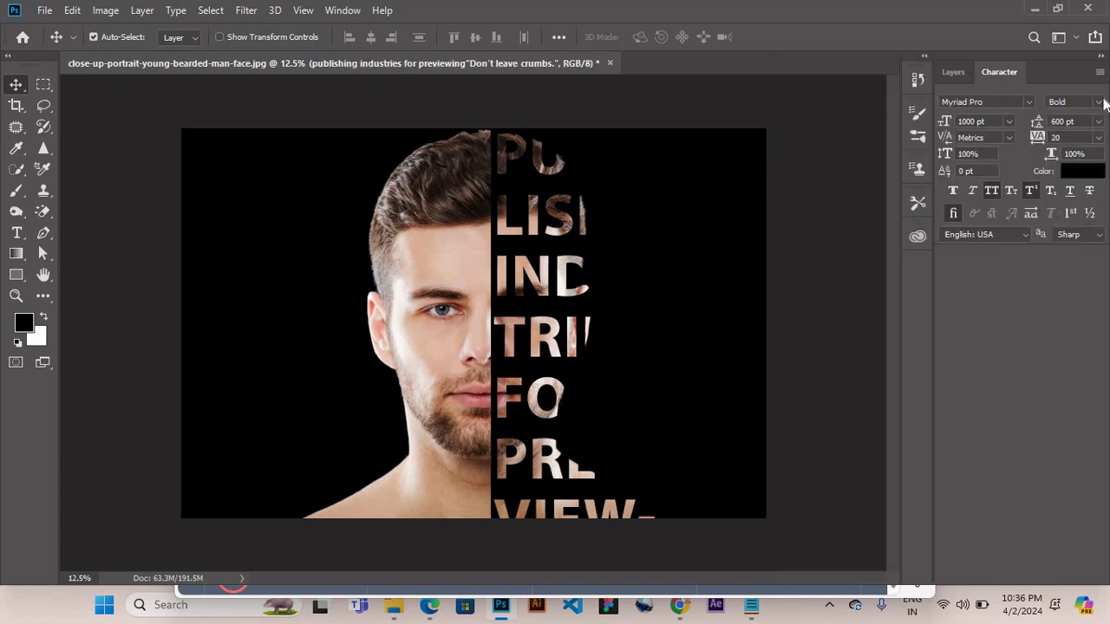
{"action": "left_click", "coordinate": [1099, 101]}
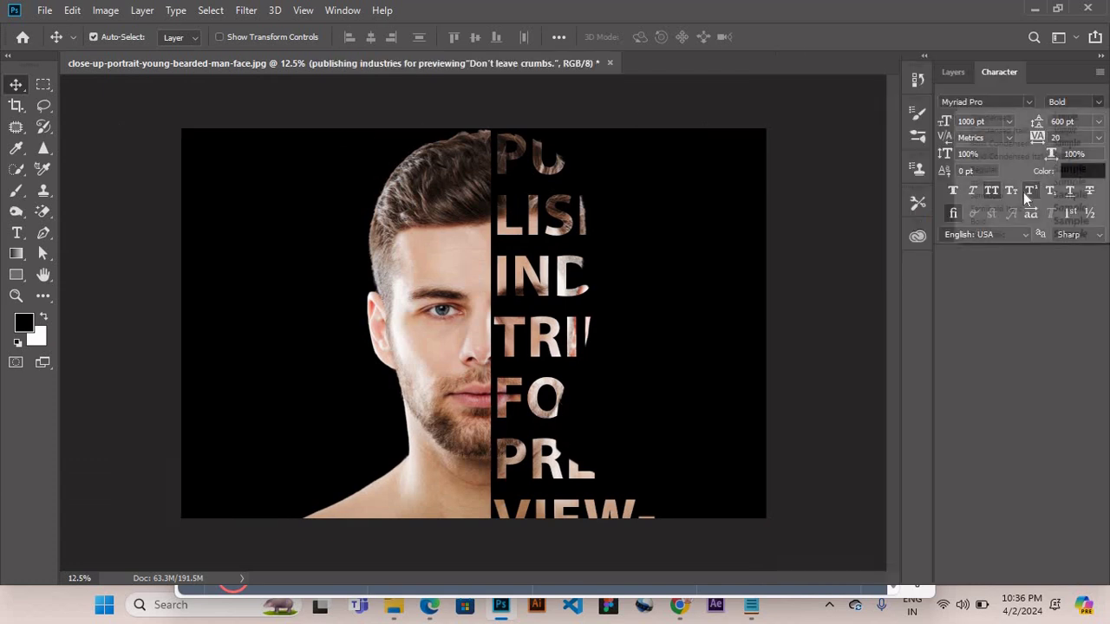
{"action": "left_click", "coordinate": [1023, 222]}
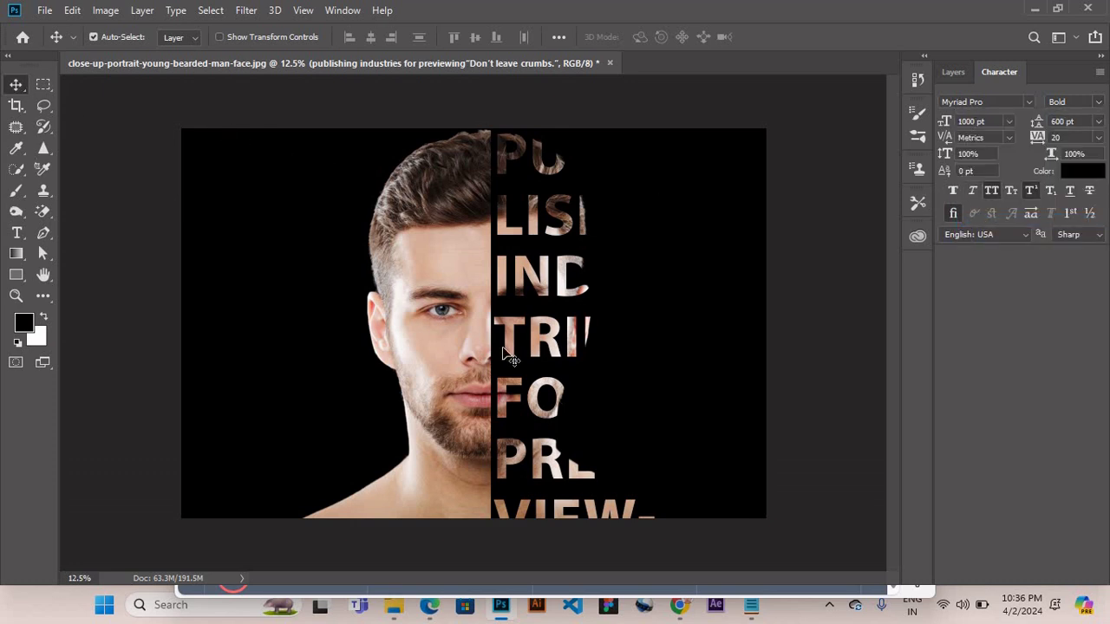
{"action": "left_click", "coordinate": [950, 74]}
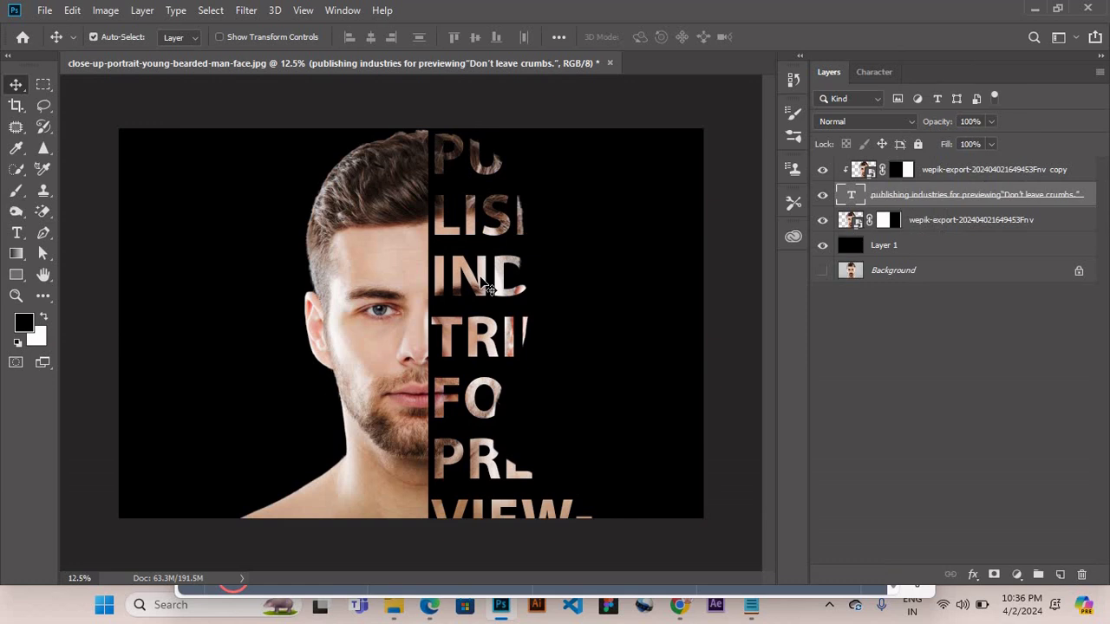
Step: Change the lettering font to Poppins, then bring up the Notepad notes
{"action": "left_click", "coordinate": [874, 72]}
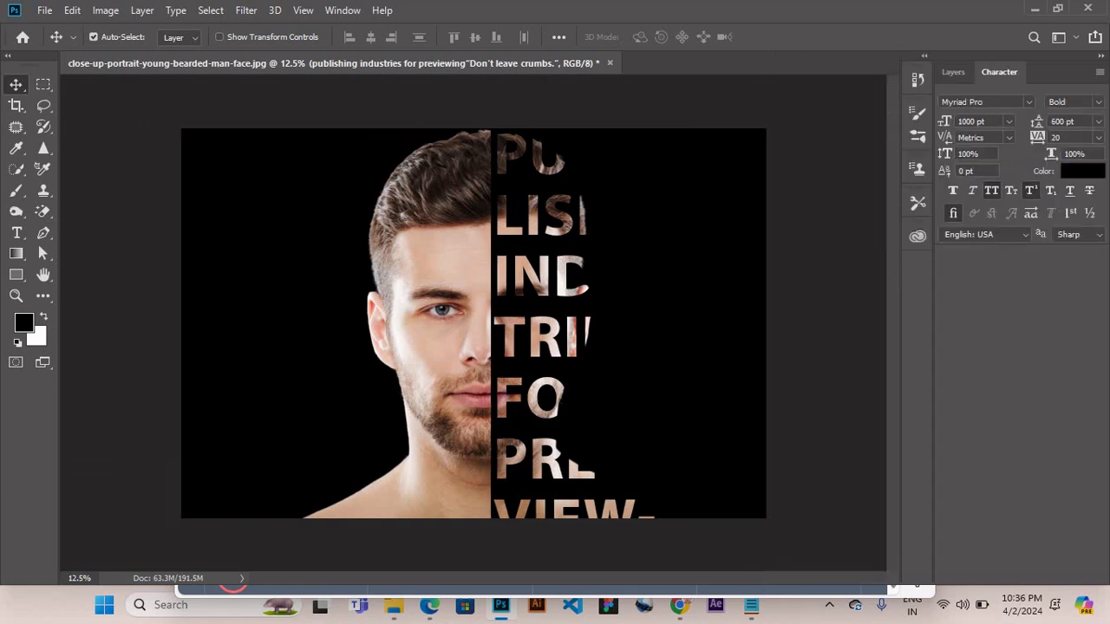
{"action": "left_click", "coordinate": [962, 101]}
{"action": "left_click", "coordinate": [1028, 101]}
{"action": "type", "text": "ppins"}
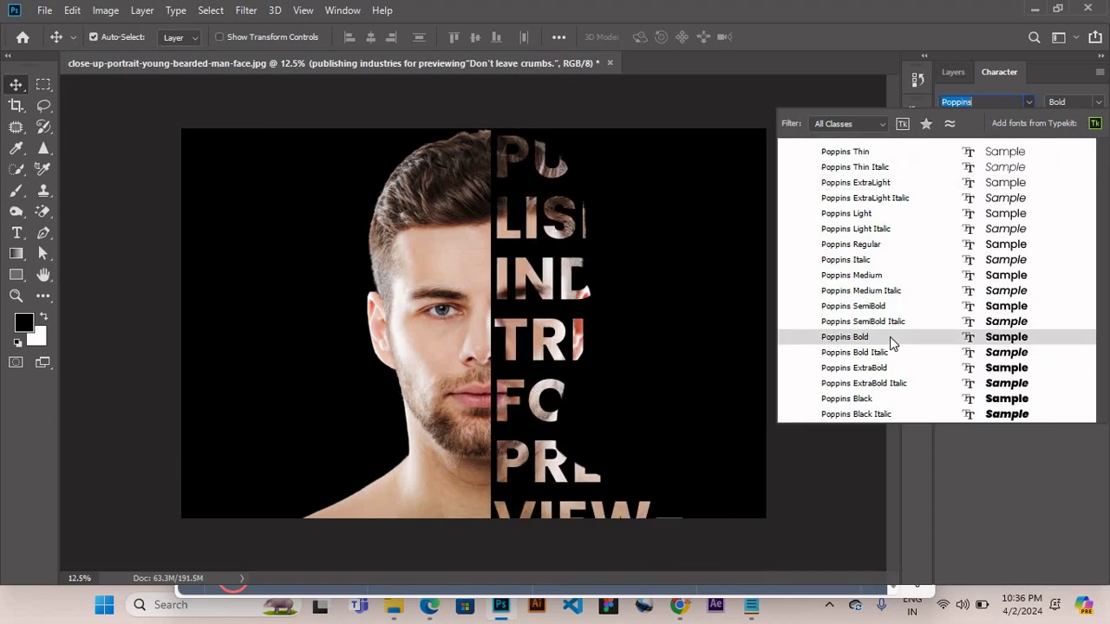
{"action": "left_click", "coordinate": [890, 336]}
{"action": "left_click", "coordinate": [885, 302]}
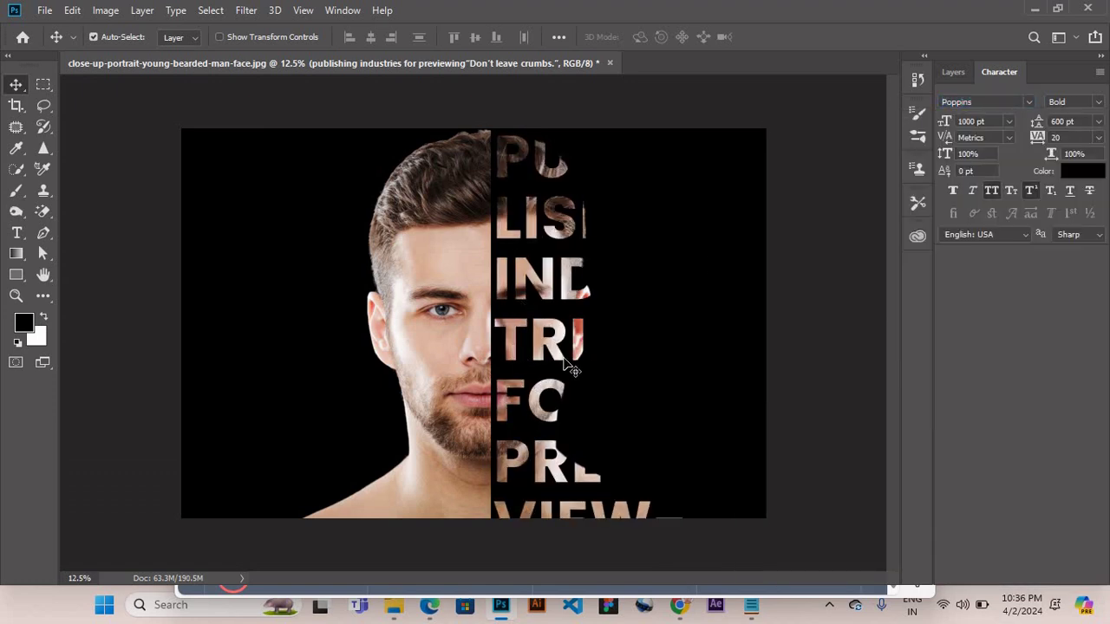
{"action": "left_click", "coordinate": [749, 611]}
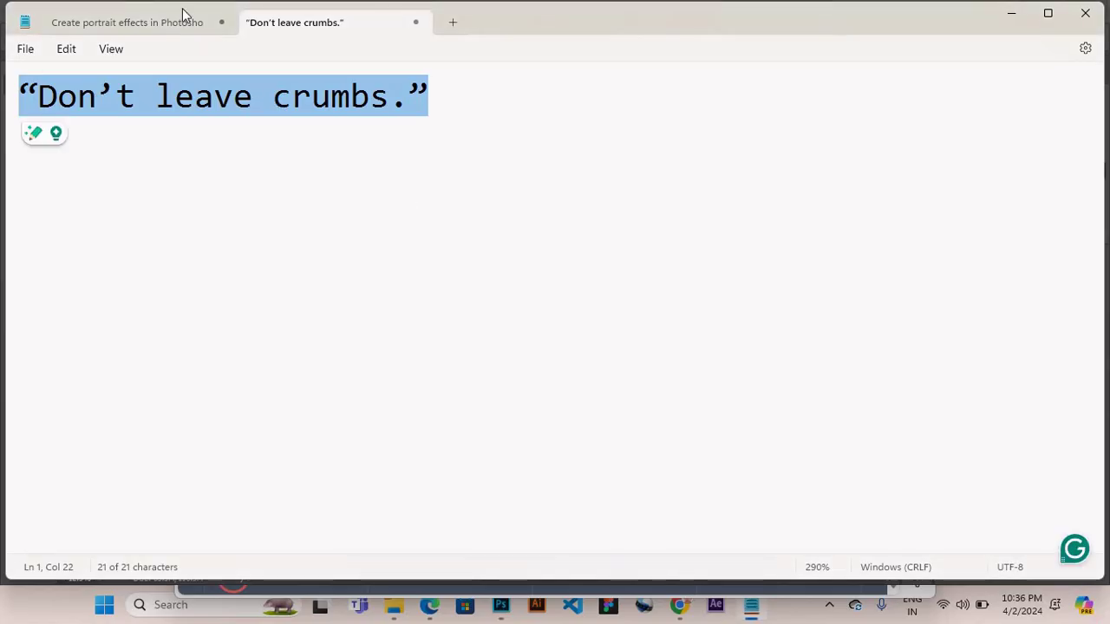
Step: In the Create portrait effects notes, add 'I hope enjoy this video' below 'Let's get started'
{"action": "key", "text": "ctrl+Tab"}
{"action": "key", "text": "Return"}
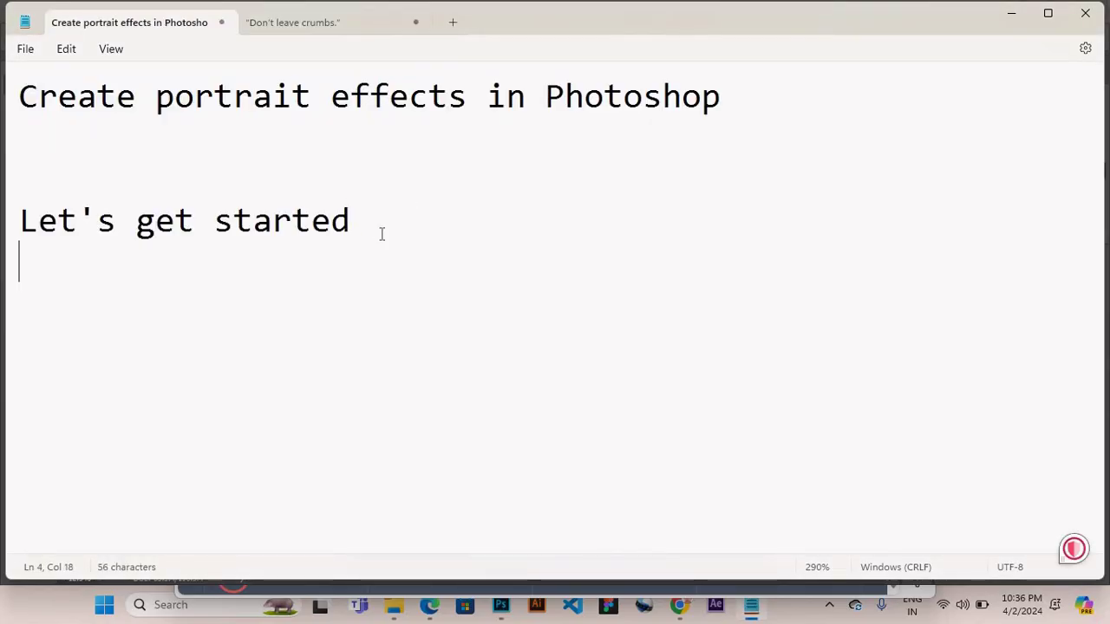
{"action": "key", "text": "Return"}
{"action": "key", "text": "Return"}
{"action": "type", "text": "I hope enjoy "}
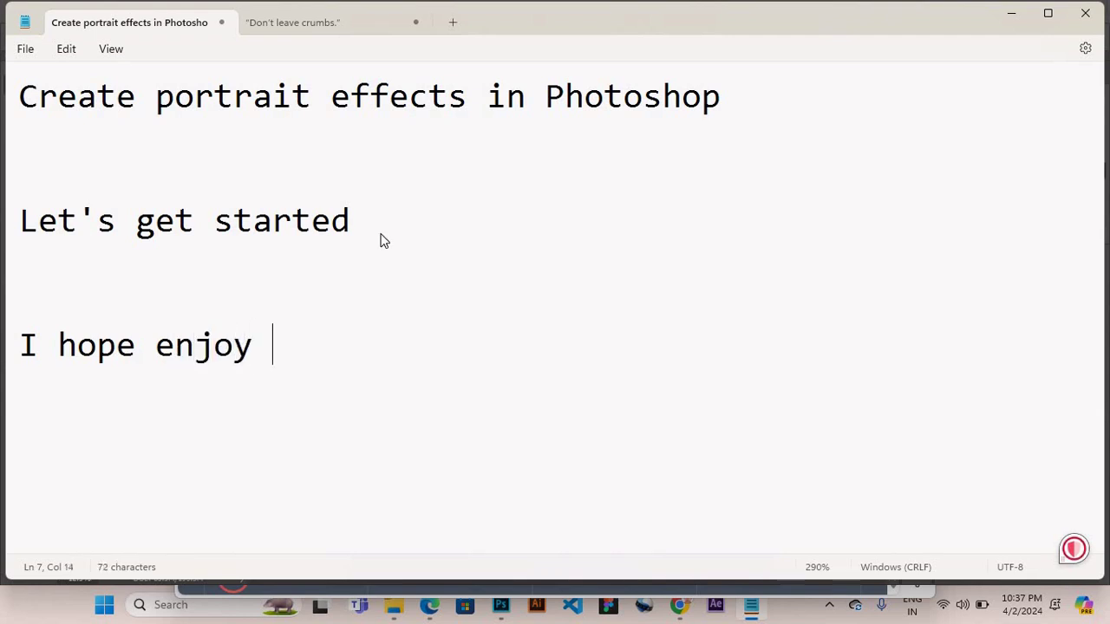
{"action": "type", "text": "this vid"}
Step: Add 'Please like, share & subscribe(Press the bell icon)' and a 'See you again next video' line
{"action": "type", "text": "Plea"}
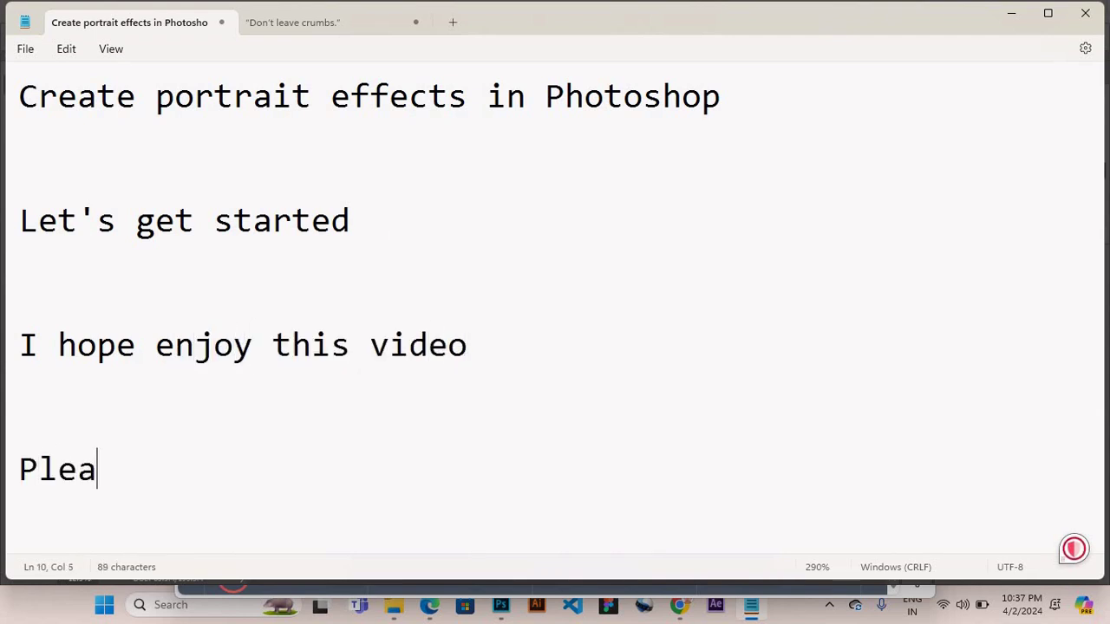
{"action": "type", "text": "se like"}
{"action": "type", "text": ", share "}
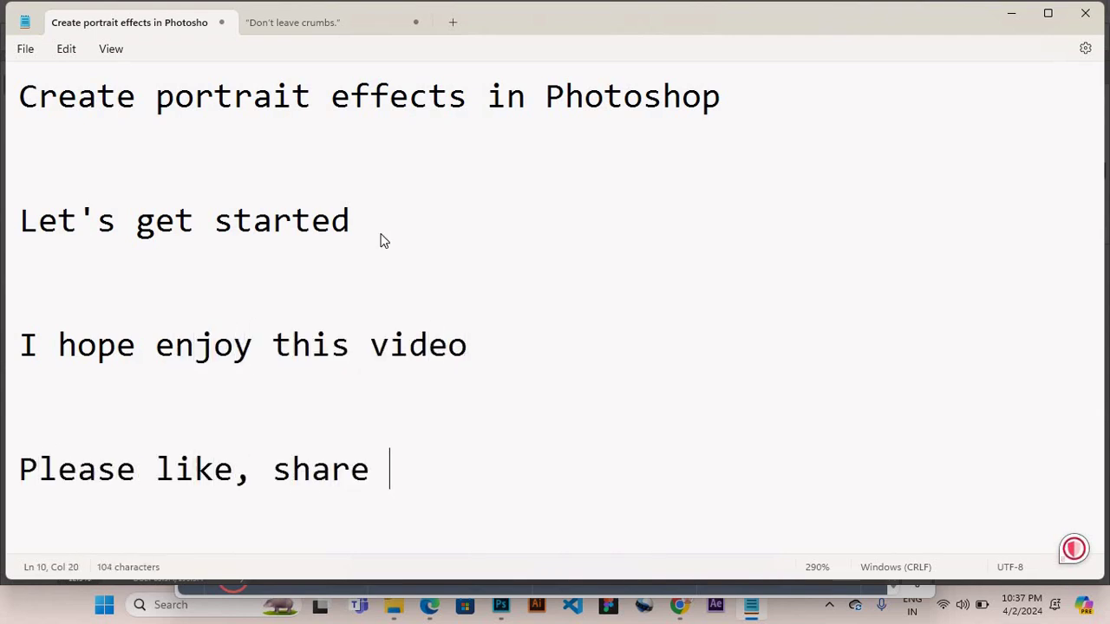
{"action": "type", "text": "& subscribe("}
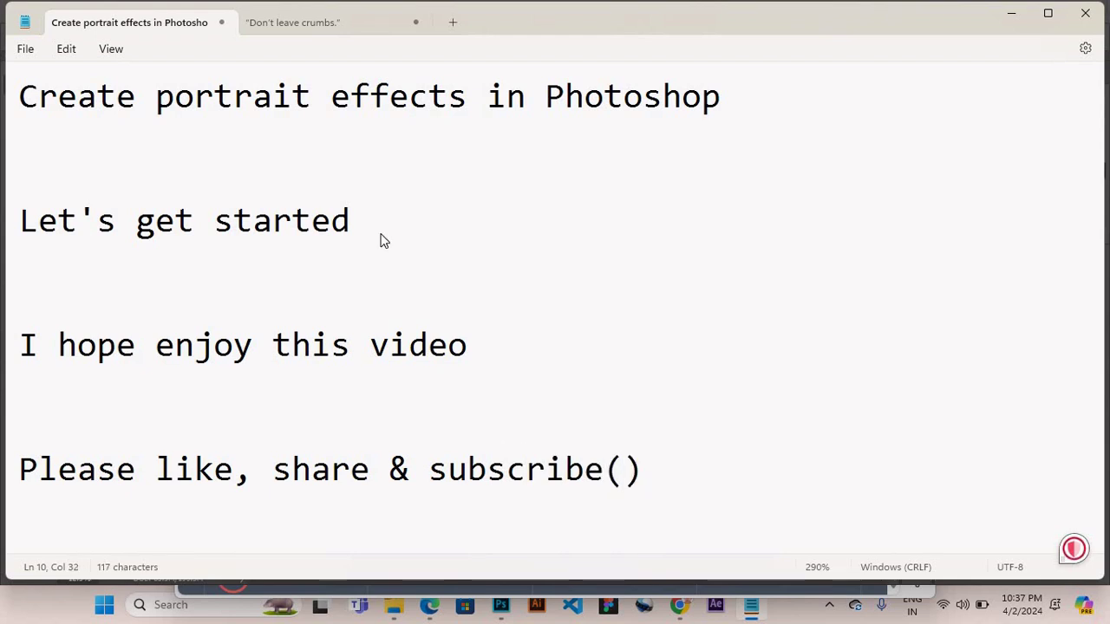
{"action": "type", "text": "Pere"}
{"action": "key", "text": "BackSpace"}
{"action": "key", "text": "BackSpace"}
{"action": "type", "text": "ss"}
{"action": "key", "text": "BackSpace"}
{"action": "key", "text": "BackSpace"}
{"action": "key", "text": "BackSpace"}
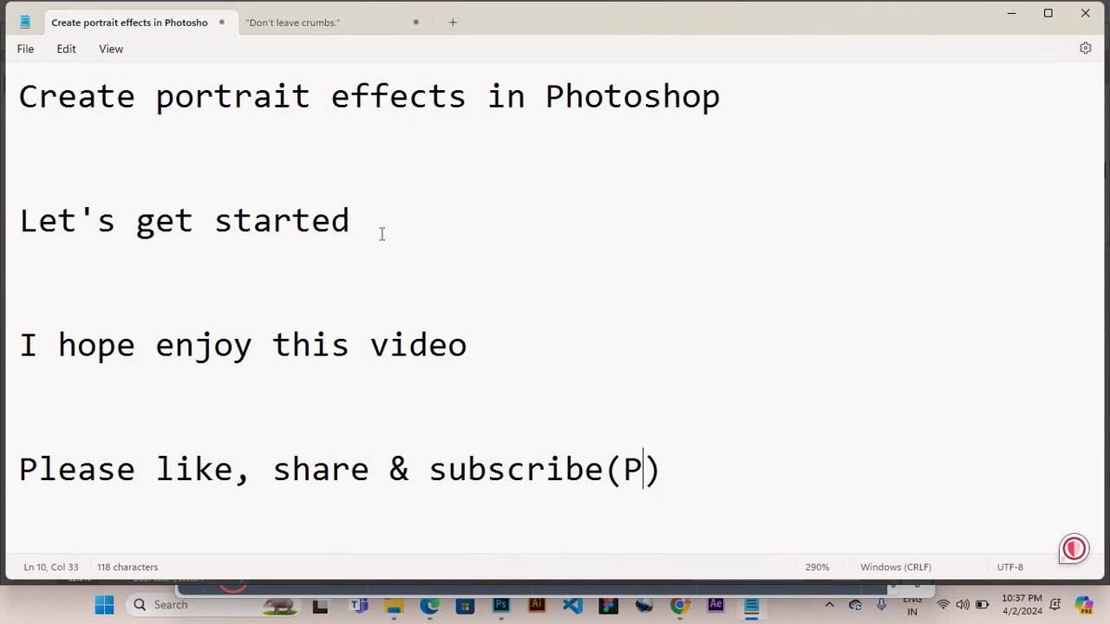
{"action": "type", "text": "ress the n"}
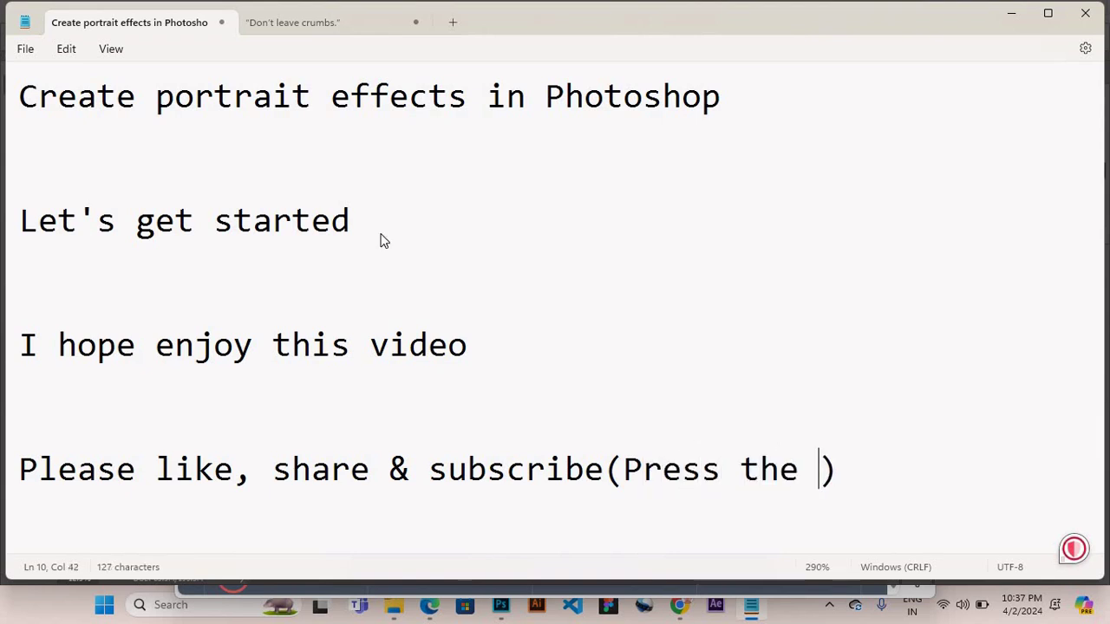
{"action": "type", "text": "bell icon"}
{"action": "key", "text": "Return"}
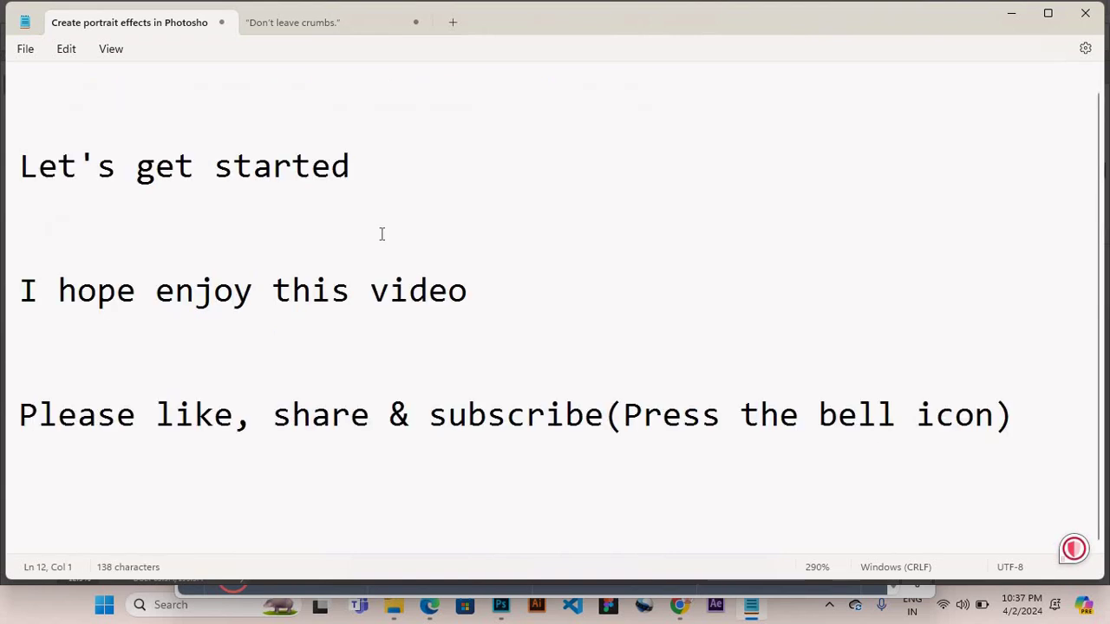
{"action": "type", "text": "Seeyou again next vi"}
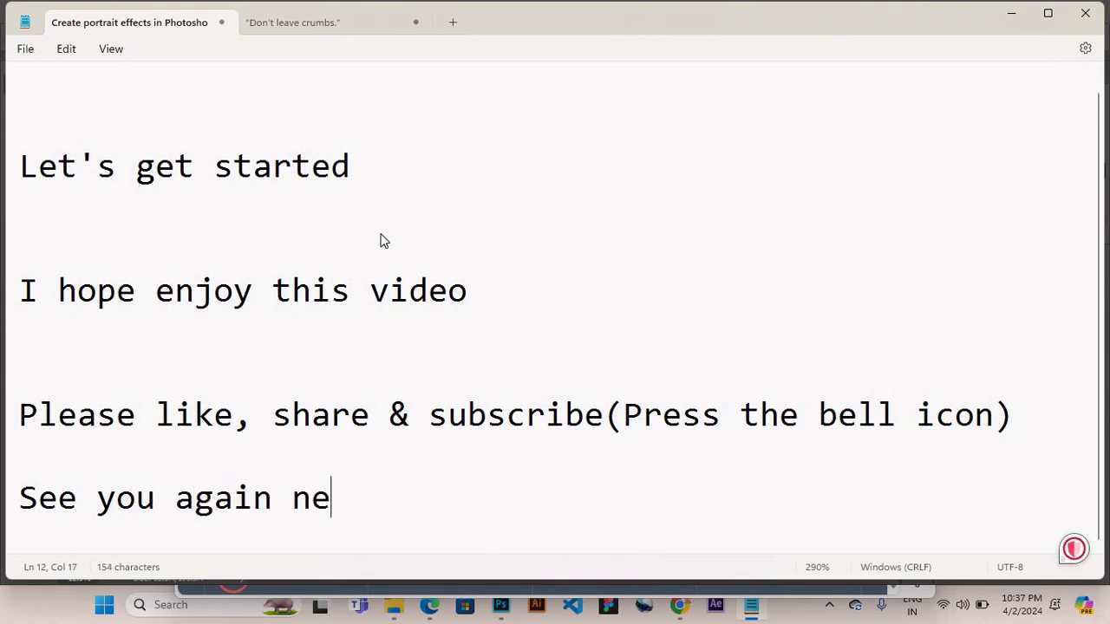
{"action": "type", "text": "deo"}
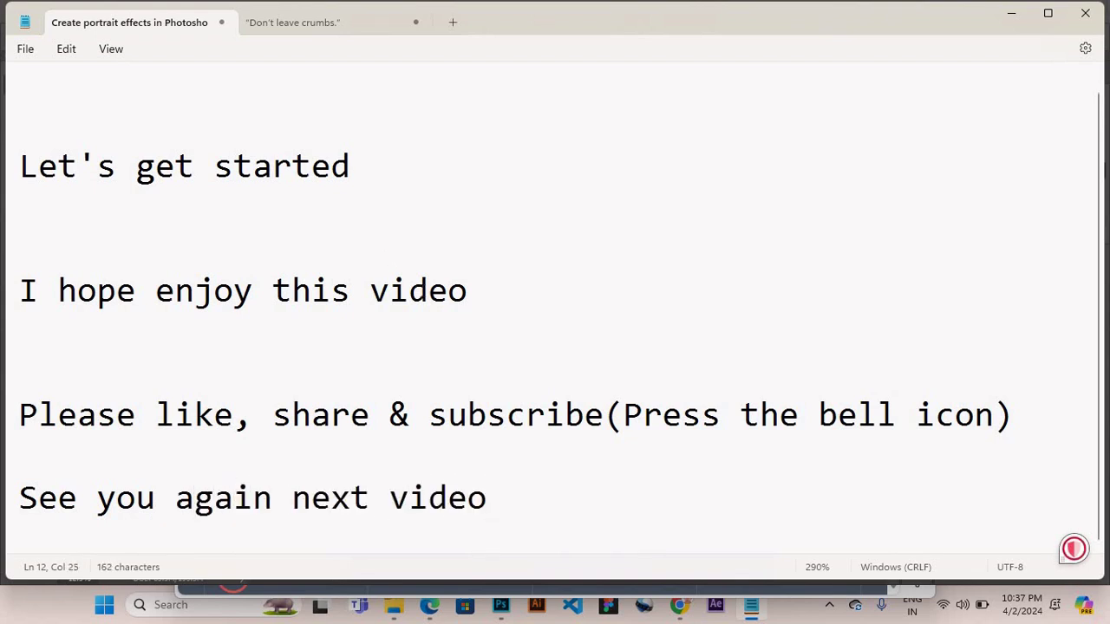